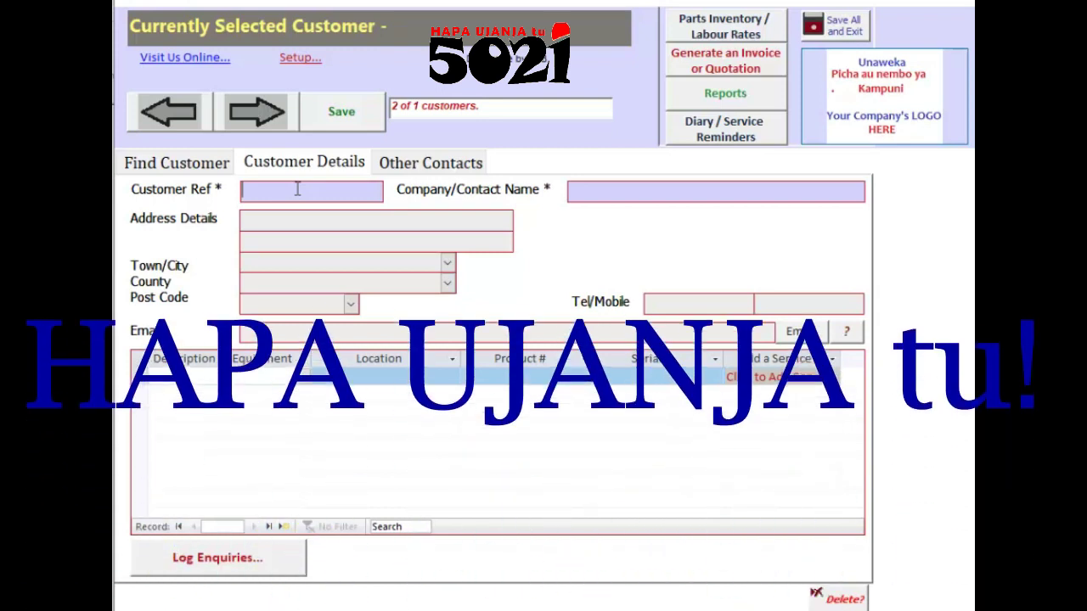
Step: Enter the new customer's reference, contact name and street address
text(54275)
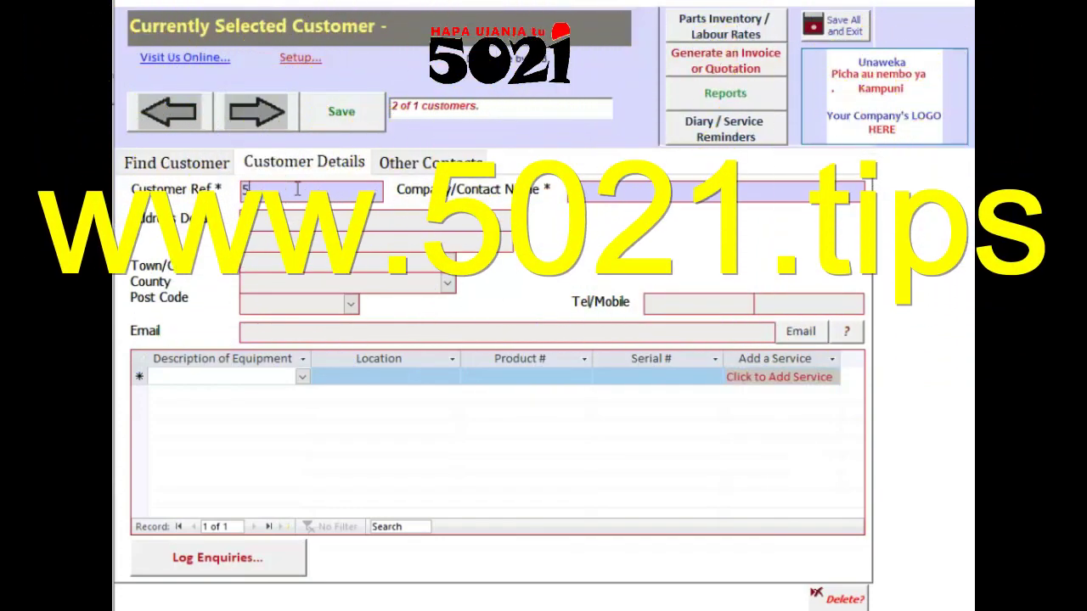
text(hghgh)
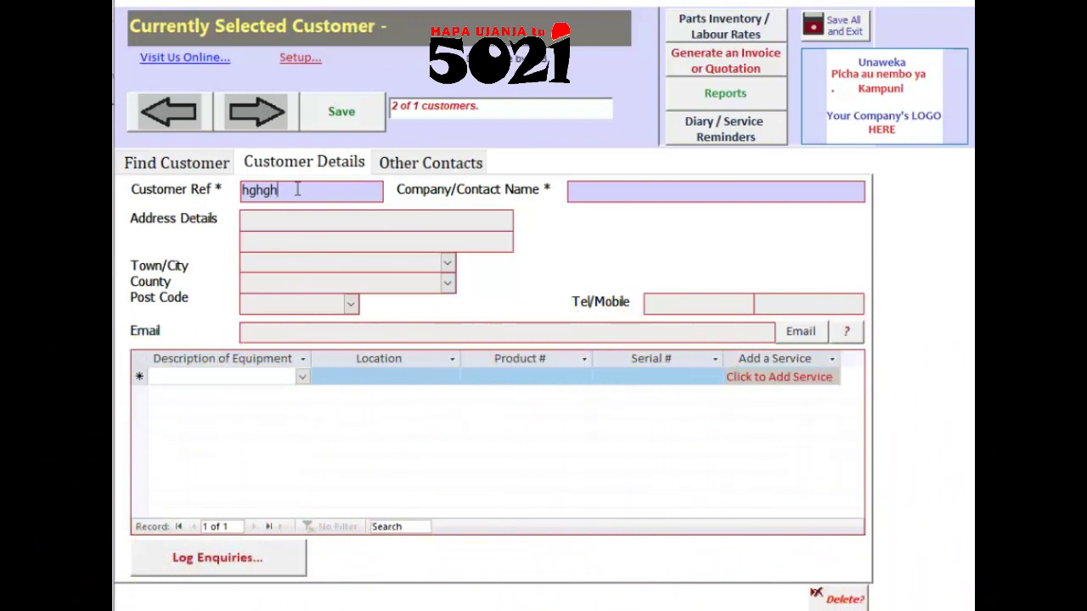
key(BackSpace)
key(BackSpace)
key(BackSpace)
key(BackSpace)
key(BackSpace)
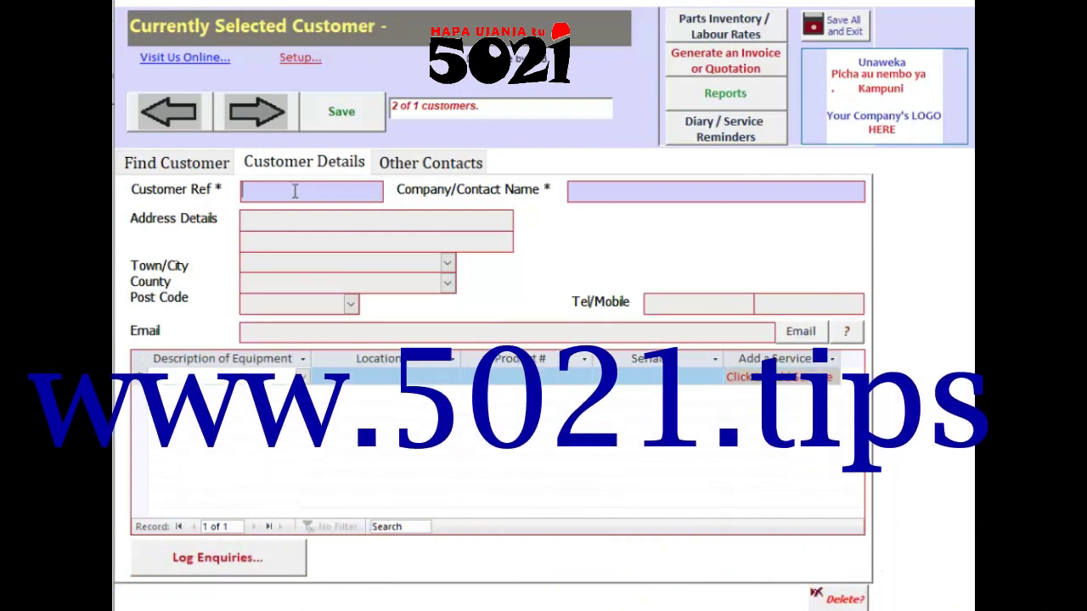
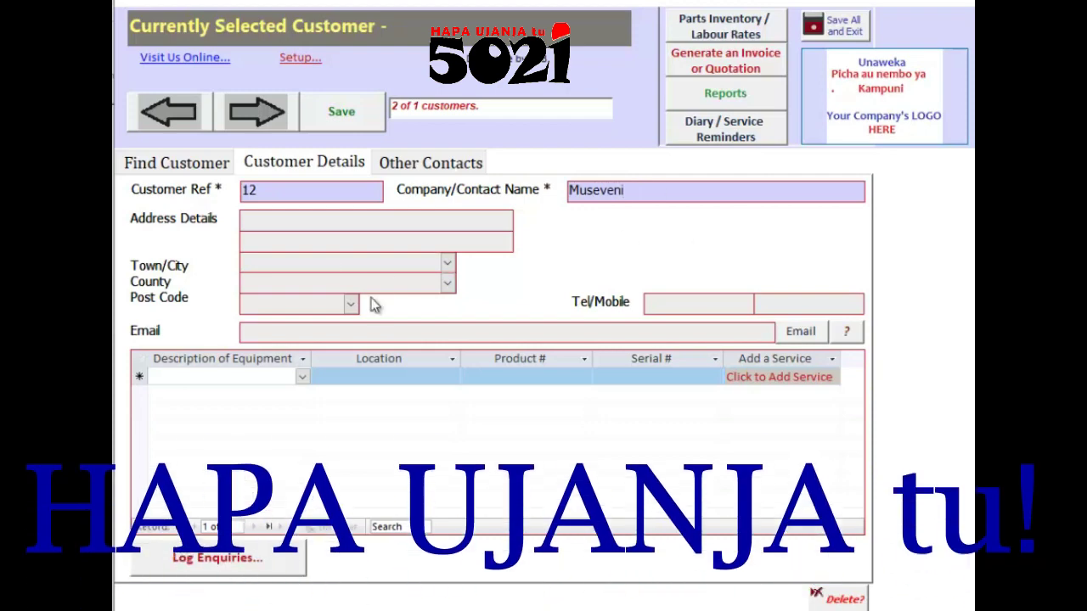
click(284, 217)
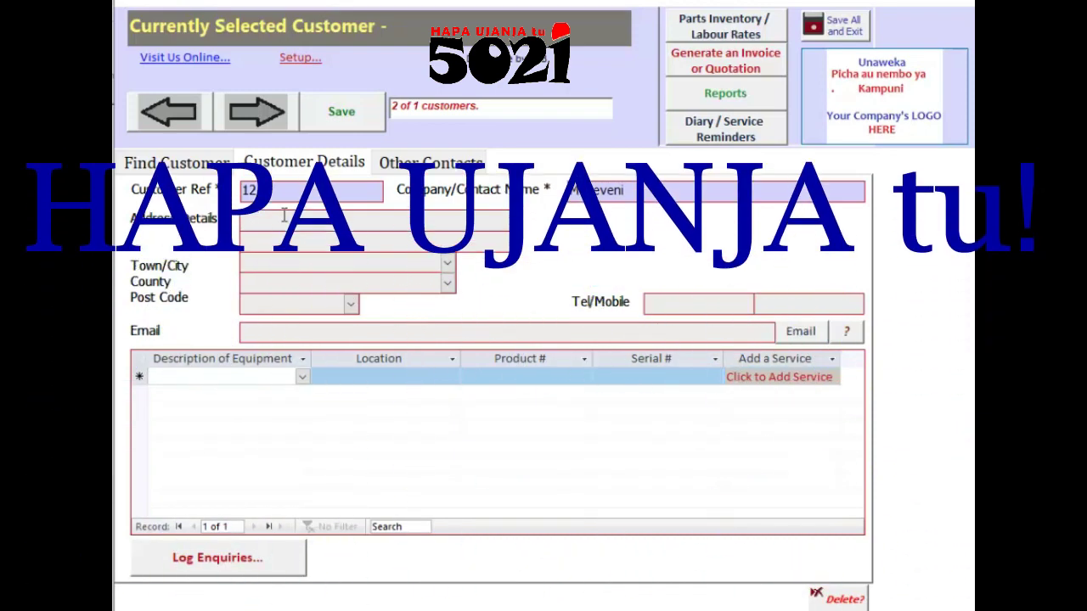
text(Kamp)
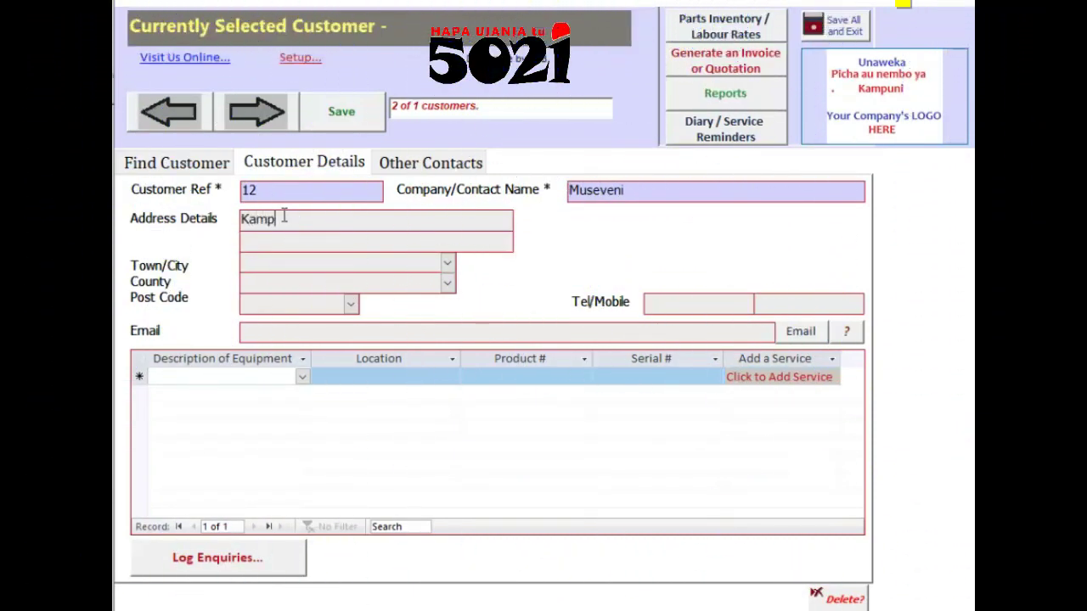
text(alaaa)
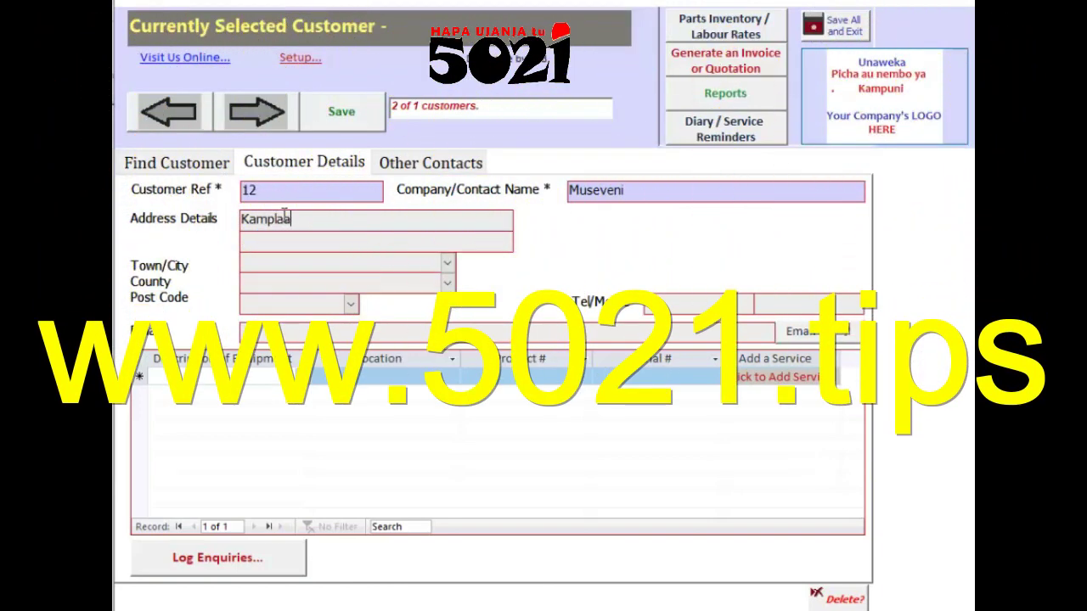
text(, Uganda)
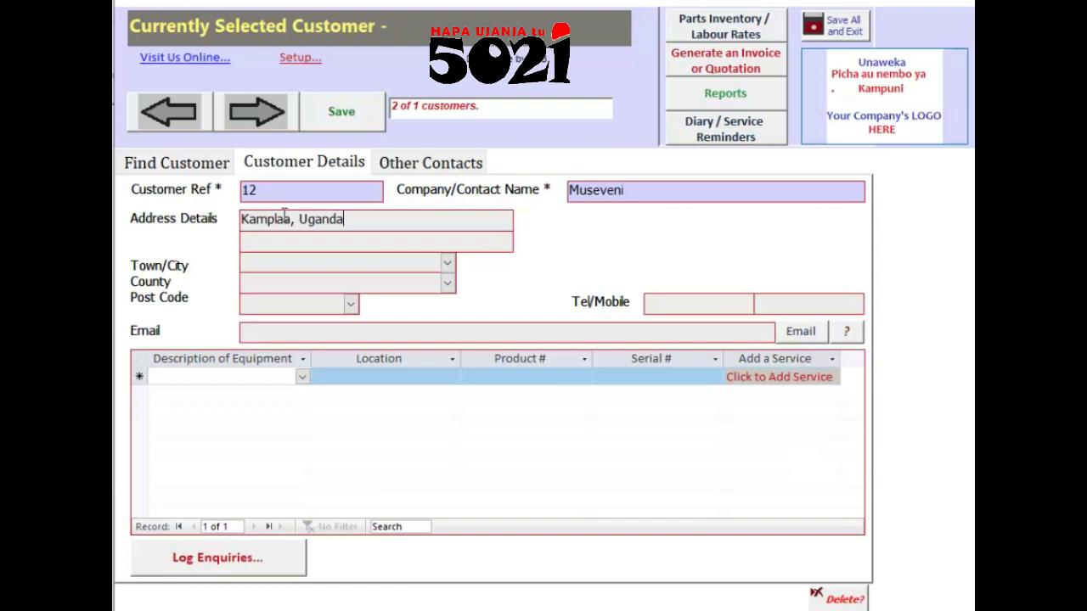
Step: Fill in the customer's town, county and both phone numbers, saving the record
click(286, 259)
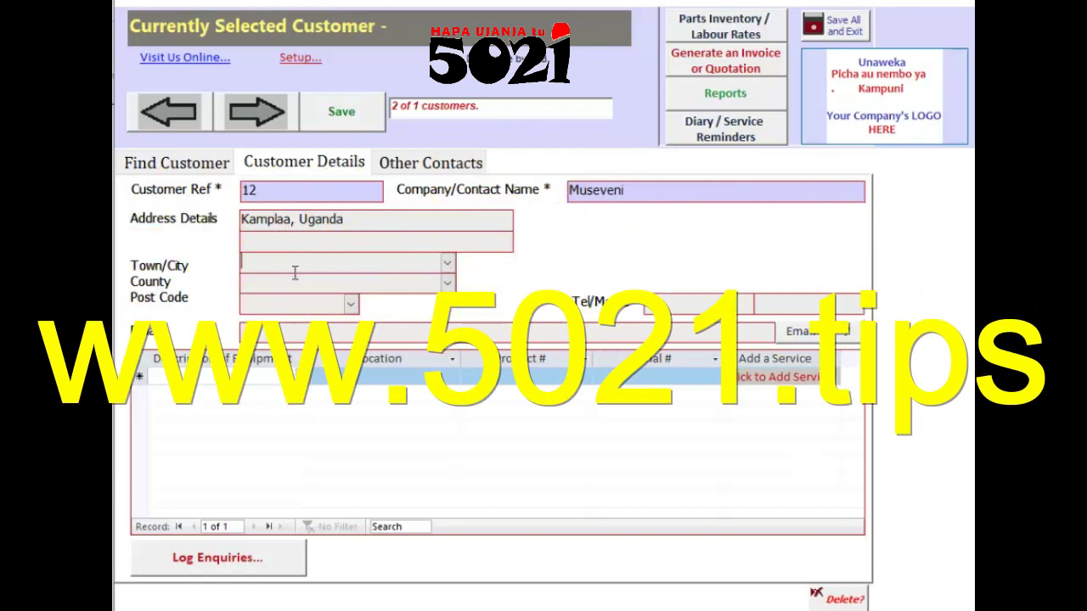
text(Mbar)
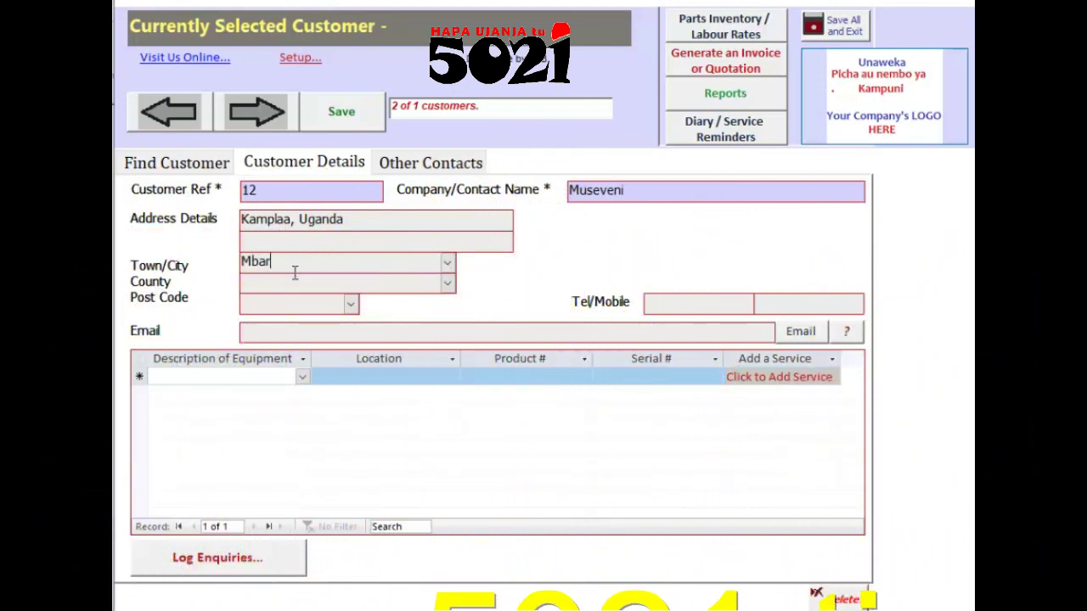
text(ara)
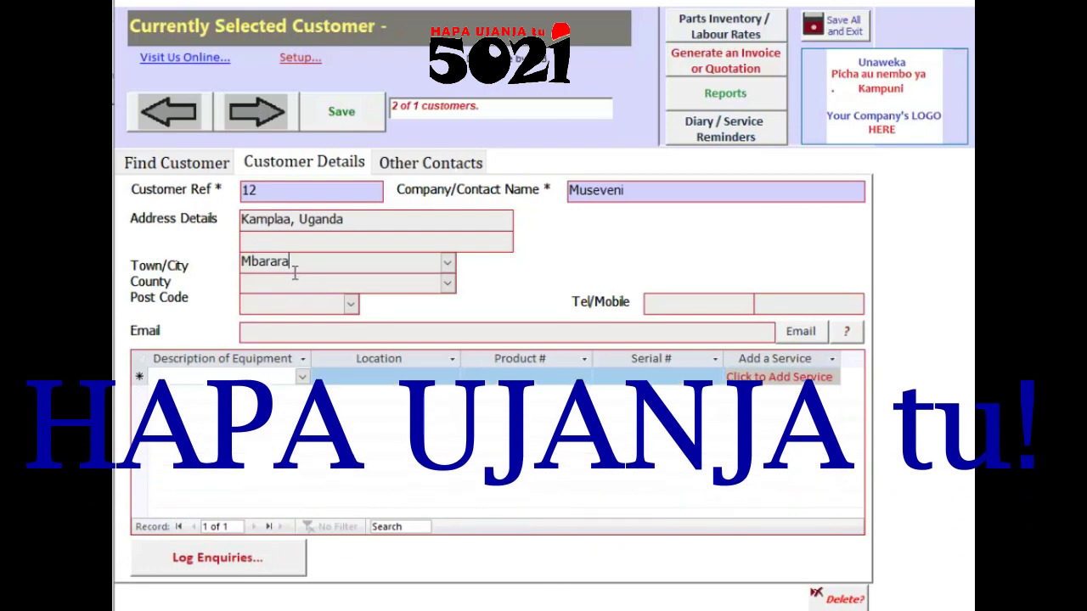
click(321, 282)
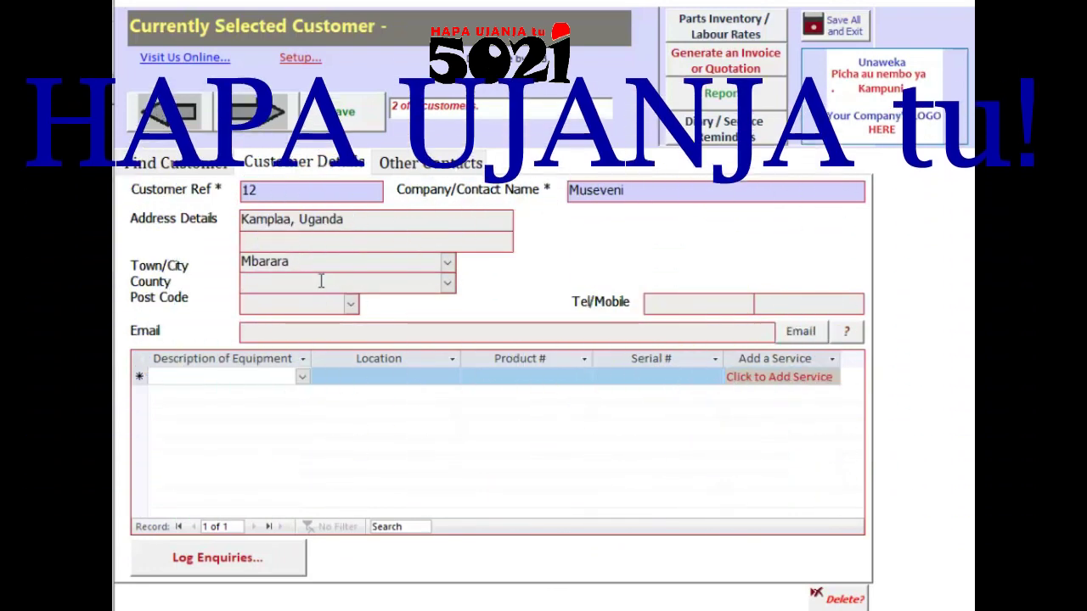
text(Uganda)
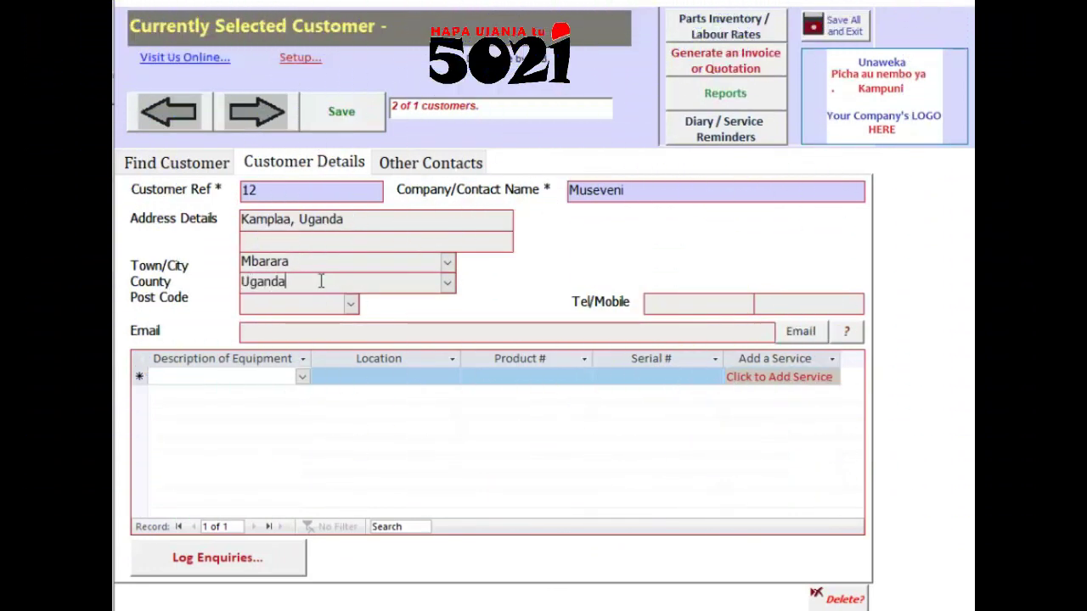
click(288, 303)
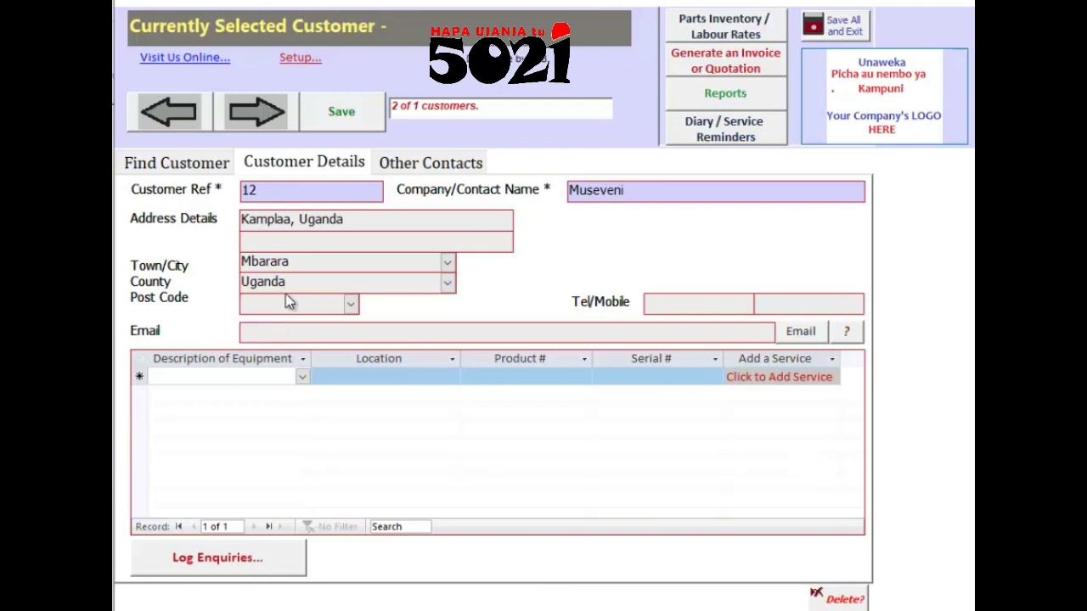
click(685, 301)
text(071234569)
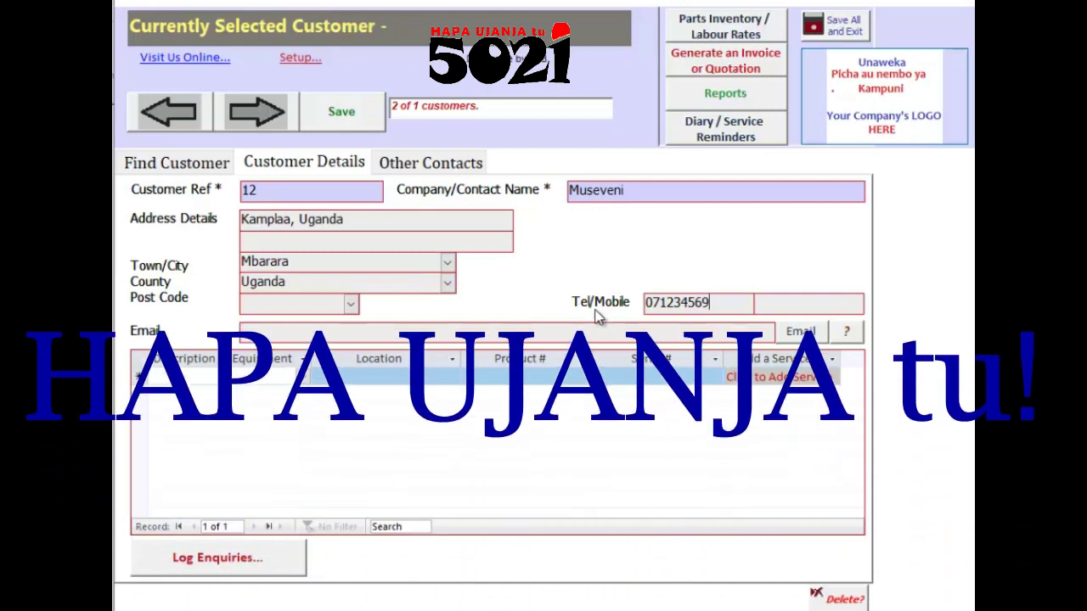
click(789, 305)
text(46344)
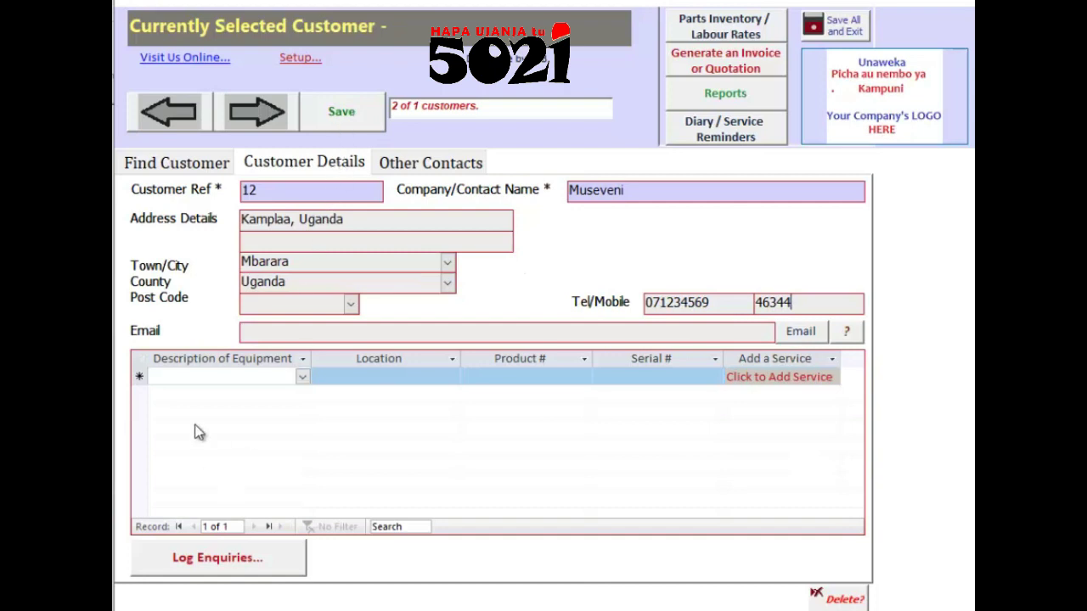
click(206, 378)
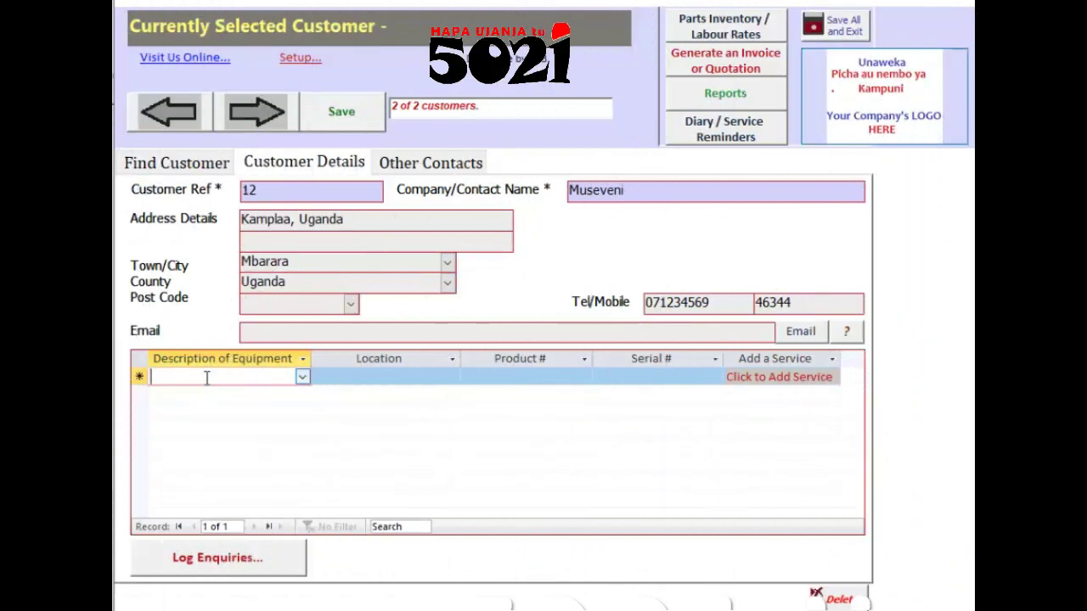
Step: Add equipment 'eCU toyota landcruisee' at dukani, product ECU, serial 5623466, and open its service history
text(eCU toyota not start)
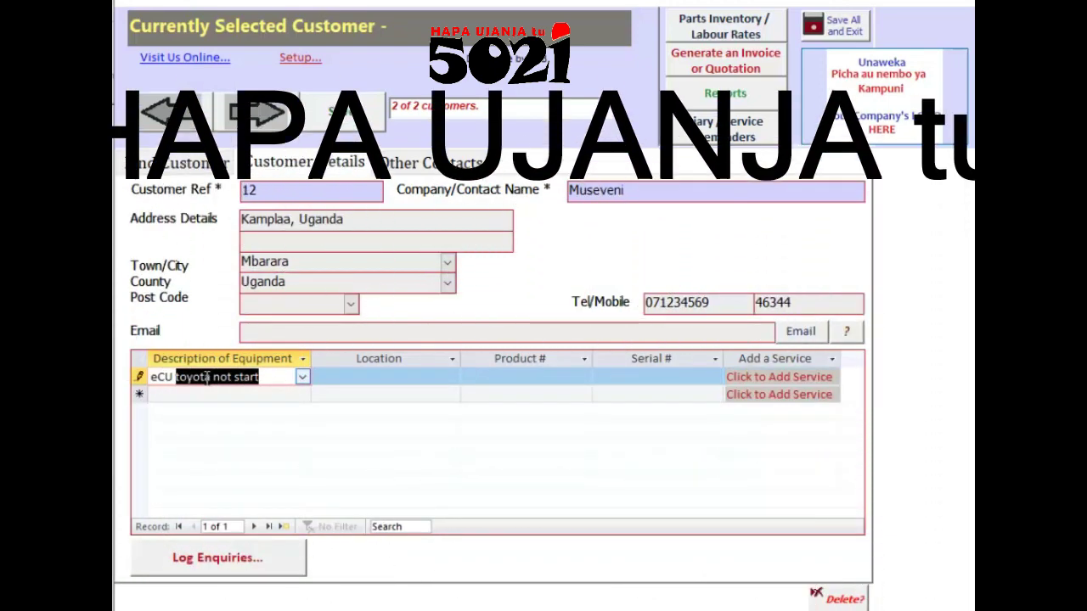
click(276, 381)
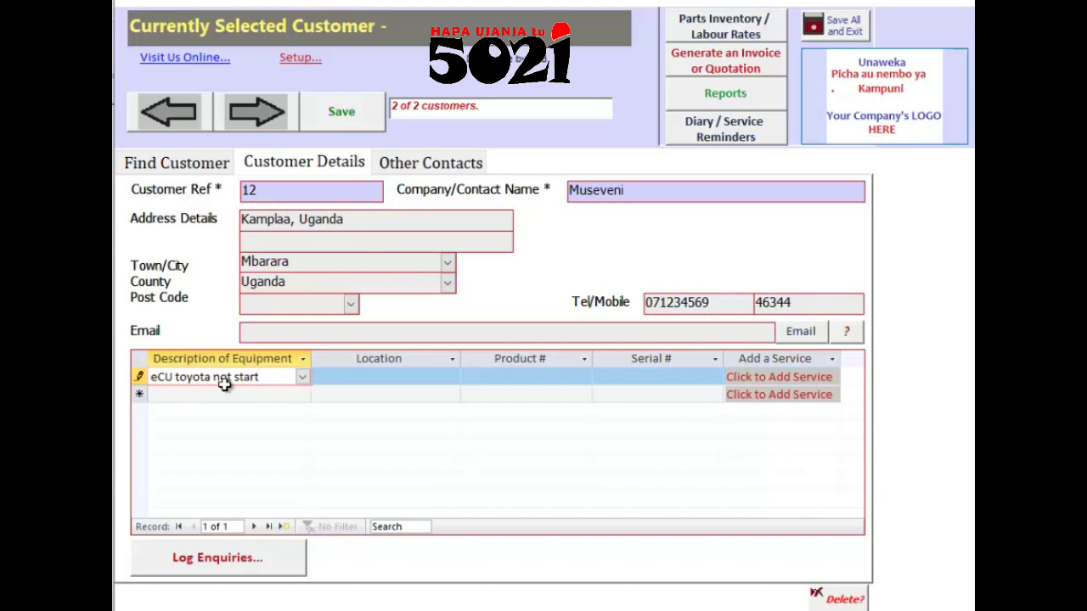
drag(176, 382, 308, 378)
click(278, 381)
key(BackSpace)
text(landcruisee)
click(388, 381)
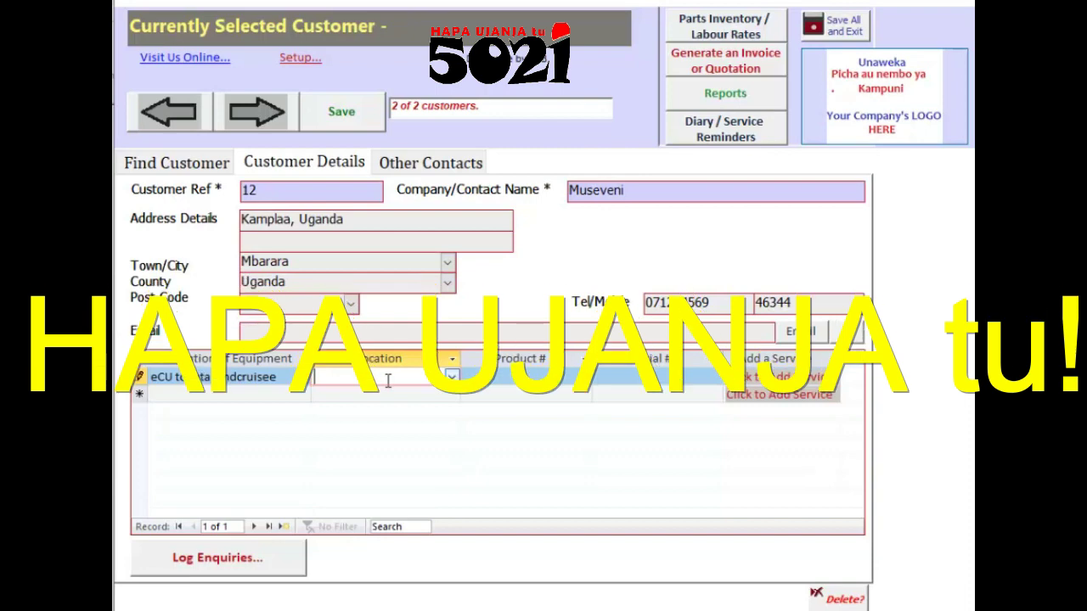
text(dukani)
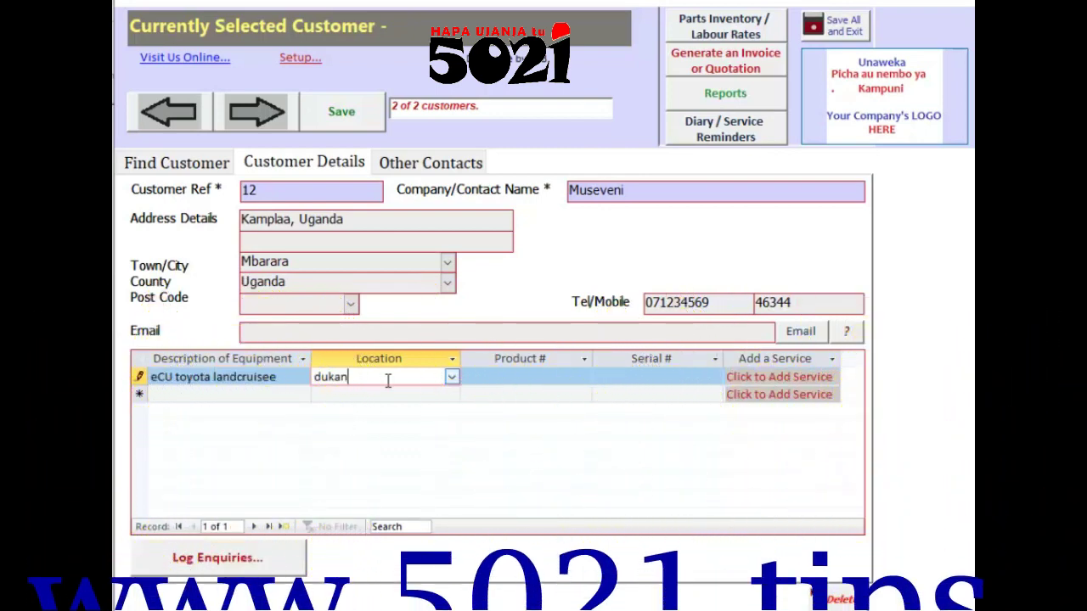
click(541, 376)
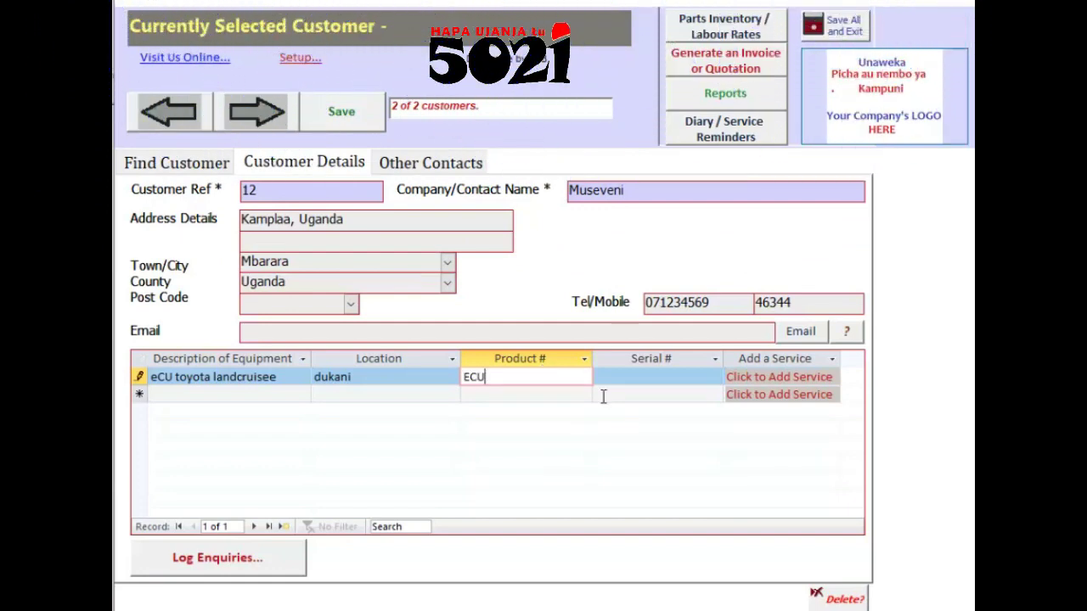
click(610, 375)
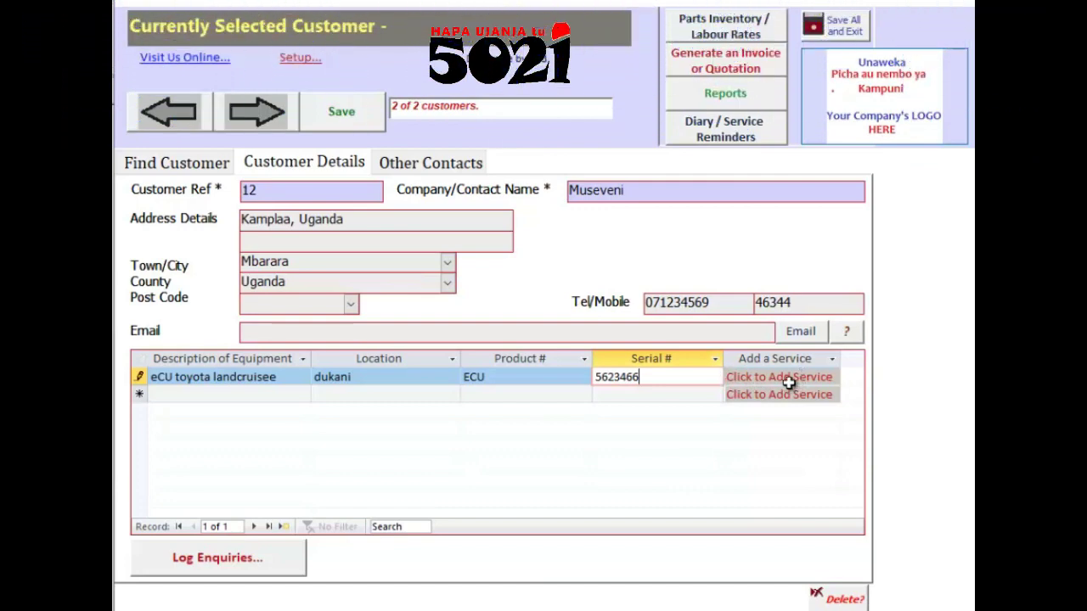
click(789, 383)
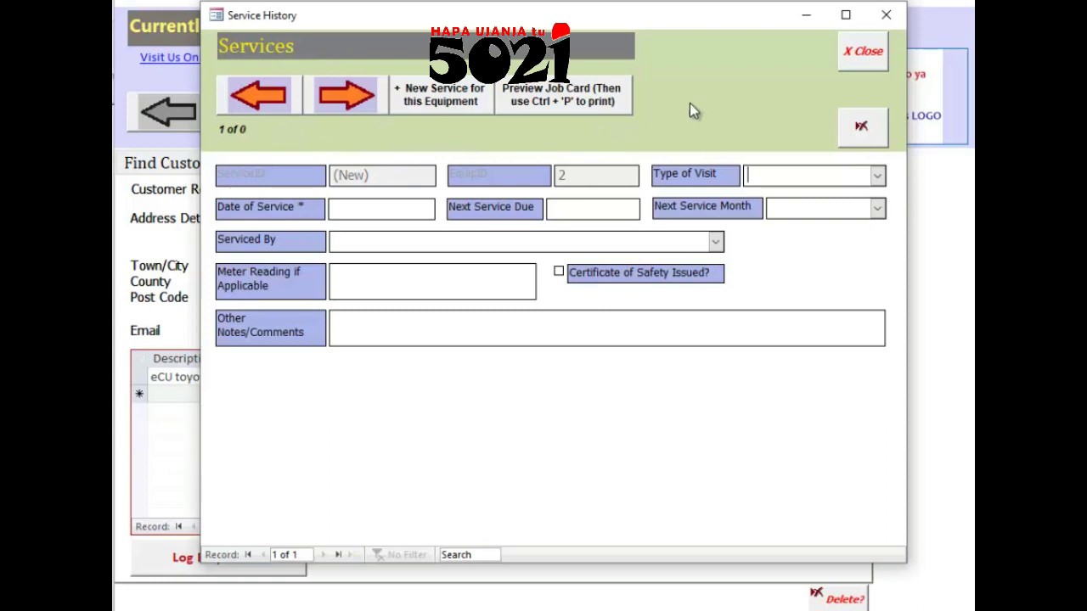
Step: Close the empty Service History form to return to the customer record
click(875, 60)
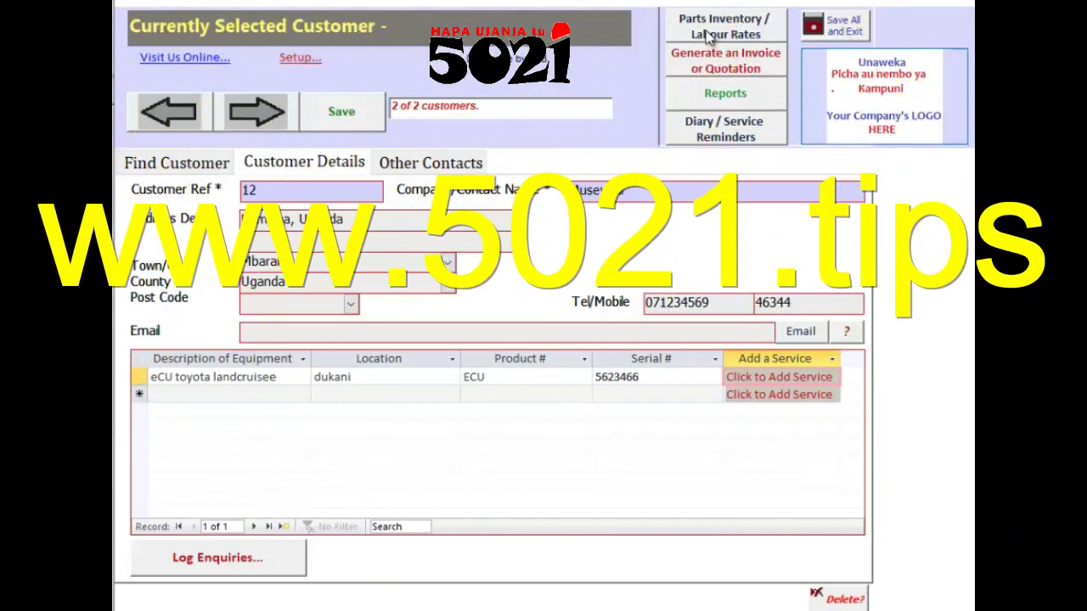
Step: In the parts list, create a new part numbered 7575775 with item type Labour
click(707, 32)
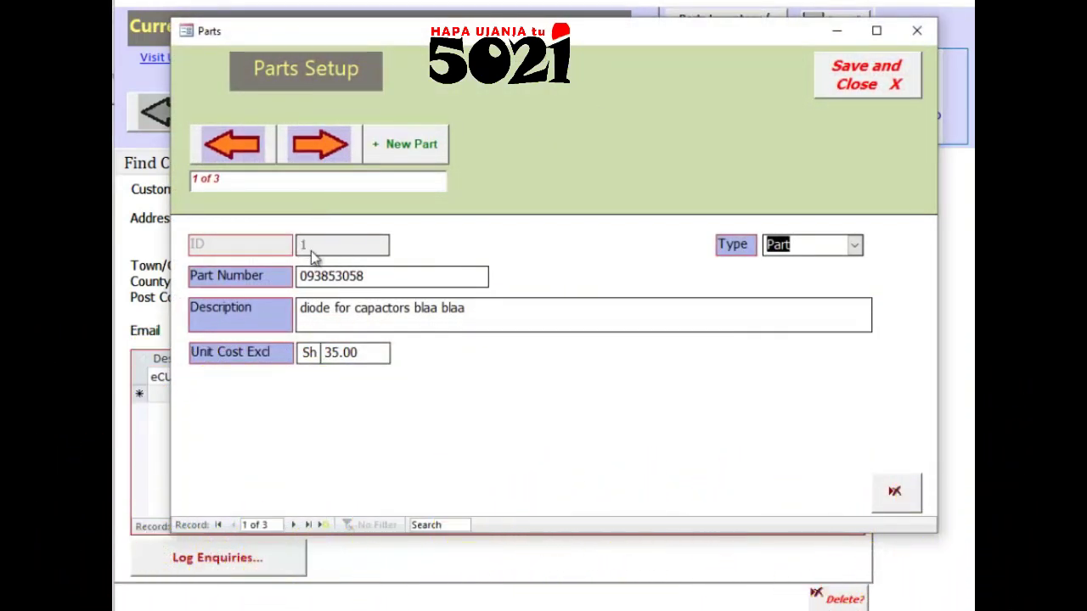
click(334, 280)
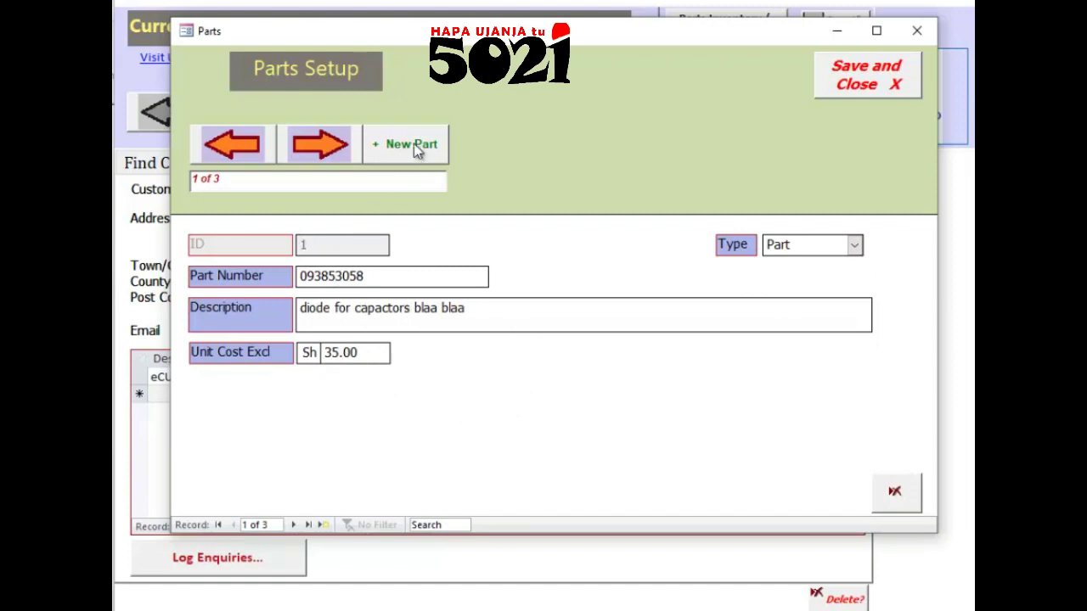
click(319, 144)
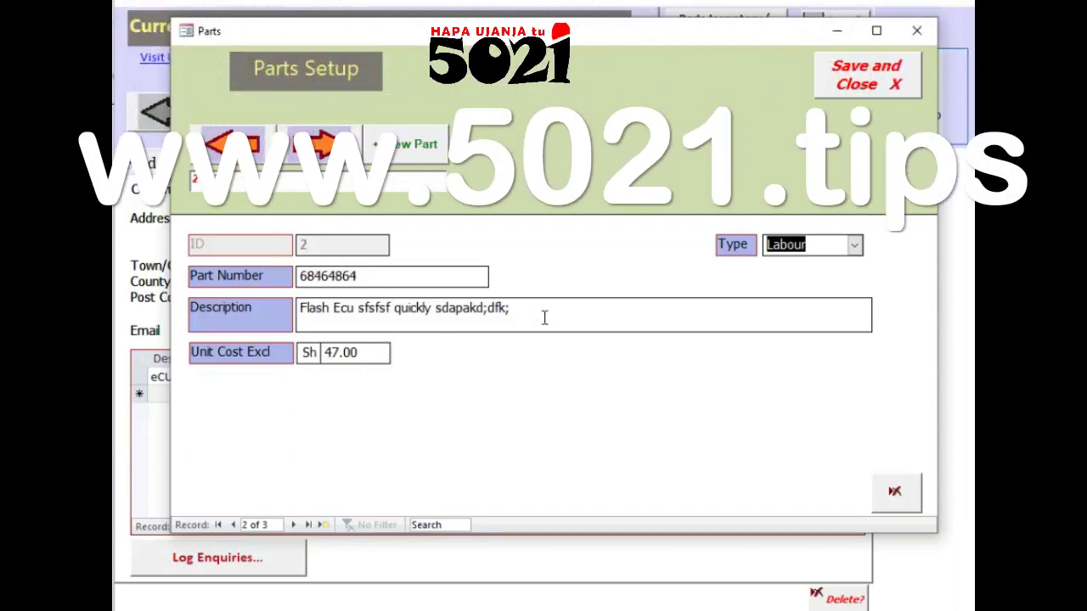
click(413, 146)
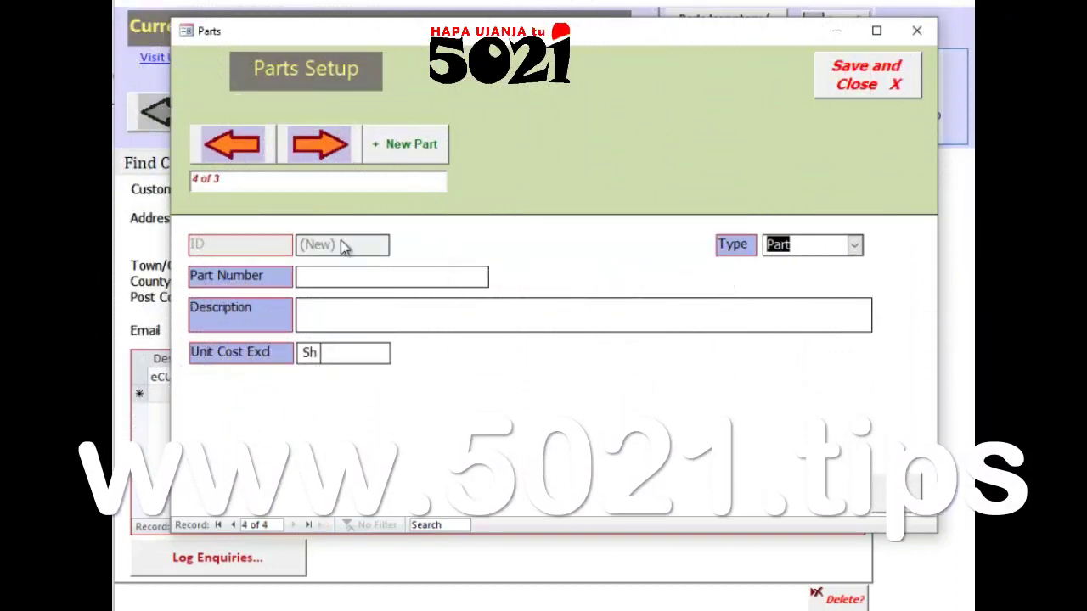
click(326, 277)
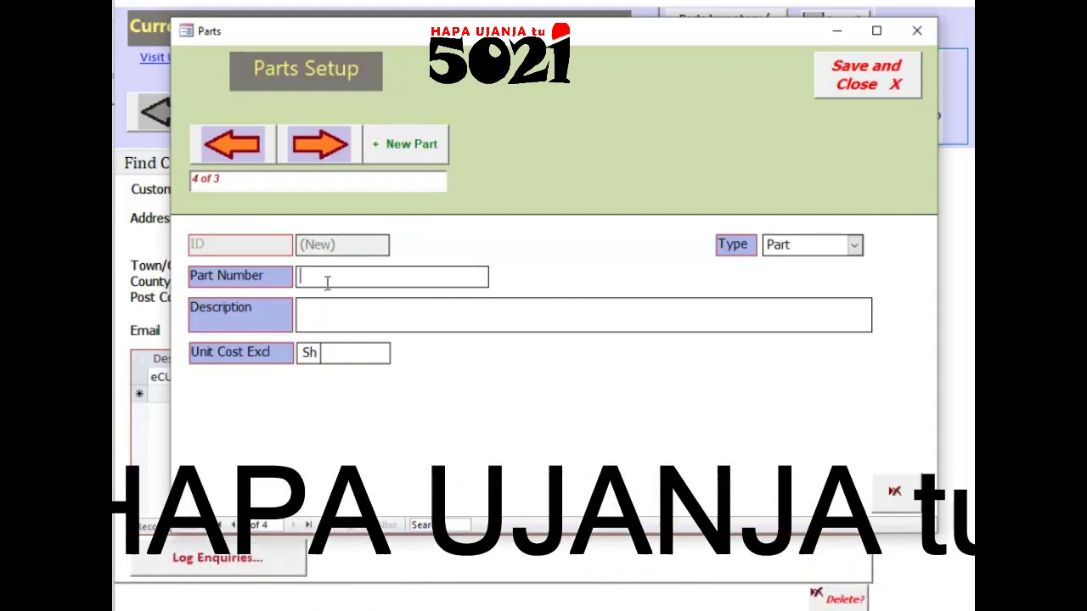
text(7575775757)
key(Tab)
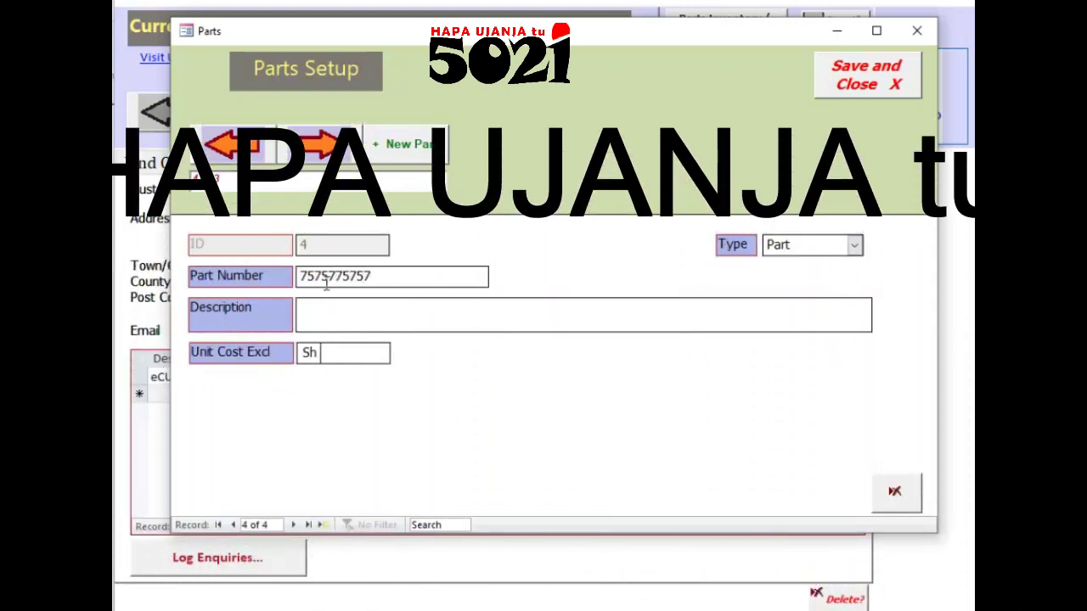
click(854, 246)
click(805, 287)
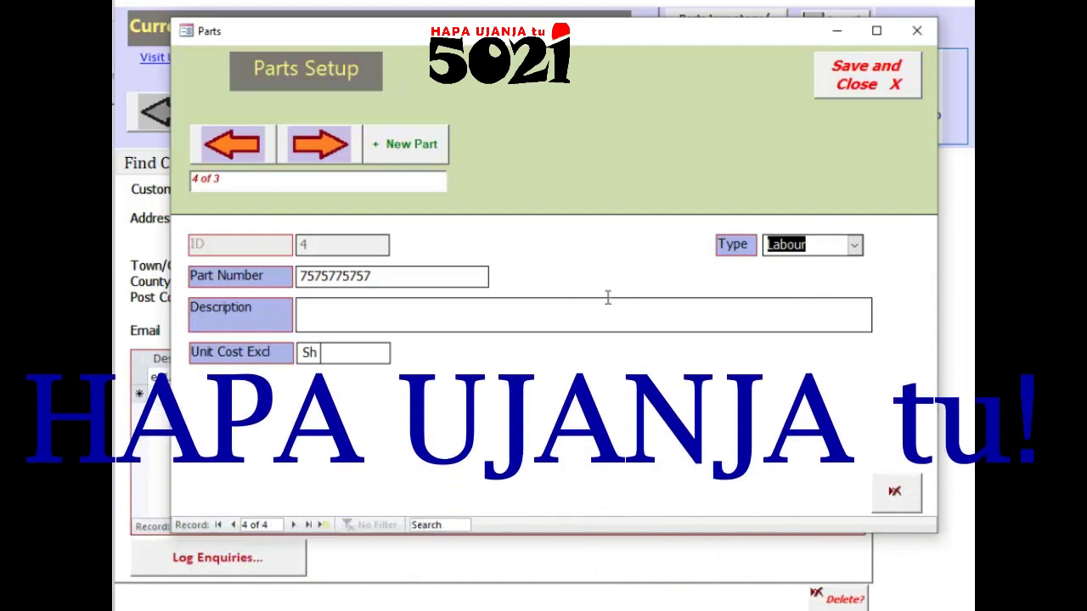
Step: Describe the part as 'sijuyi niandioke nini' with unit cost Sh 300, then save and close
click(334, 319)
text(sijuyi niandioke nini)
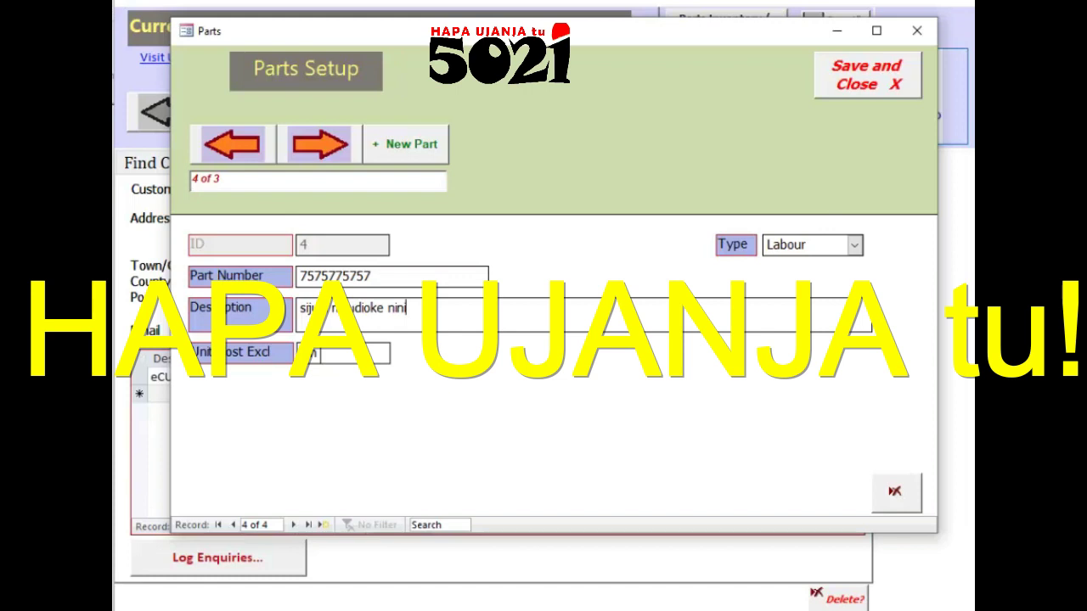
click(359, 354)
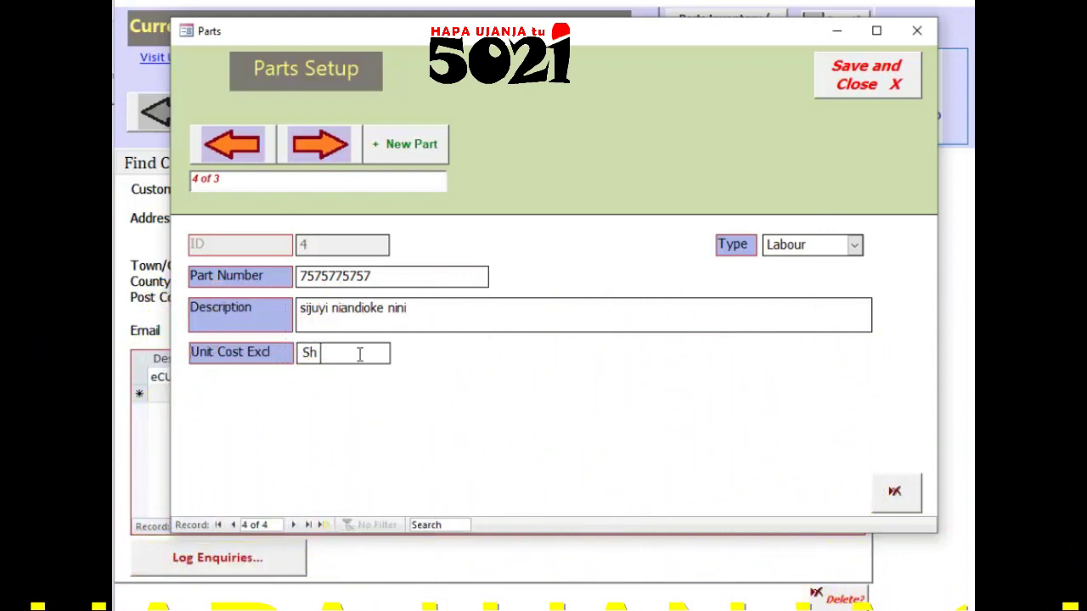
text(3)
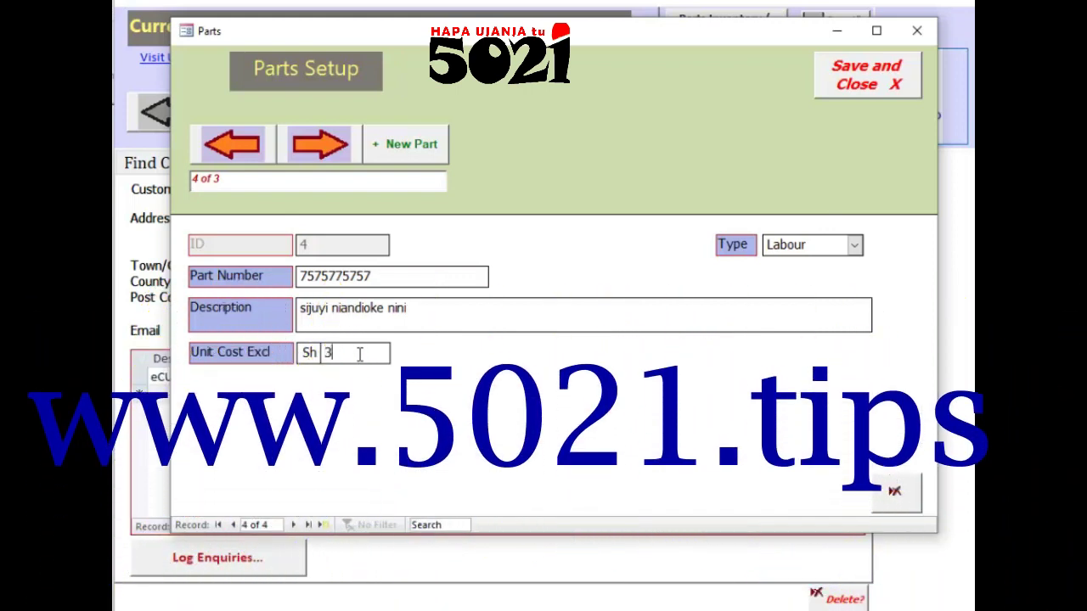
text(00)
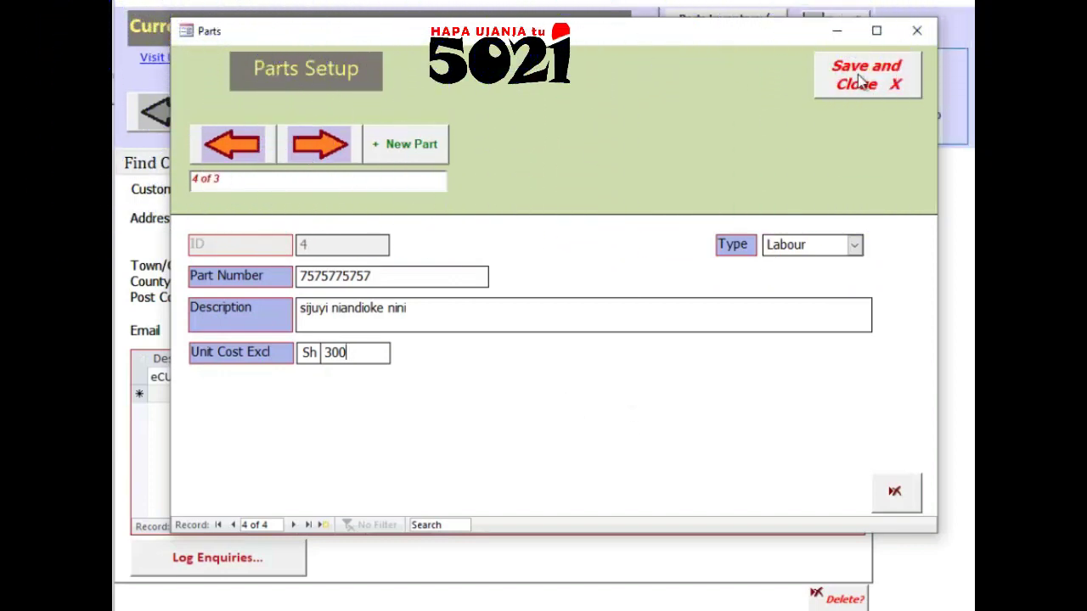
click(862, 80)
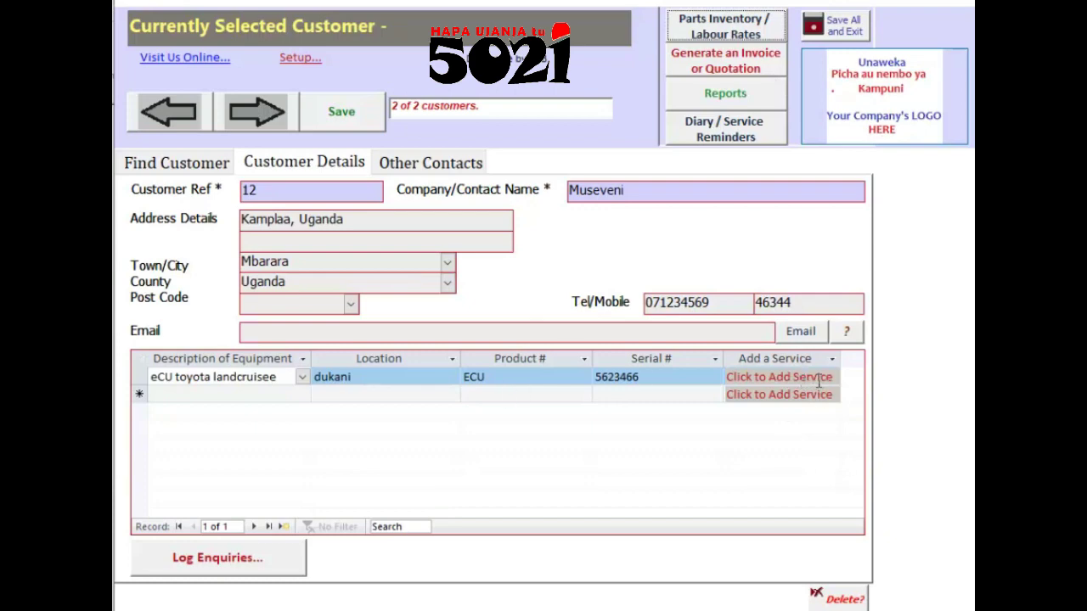
click(819, 377)
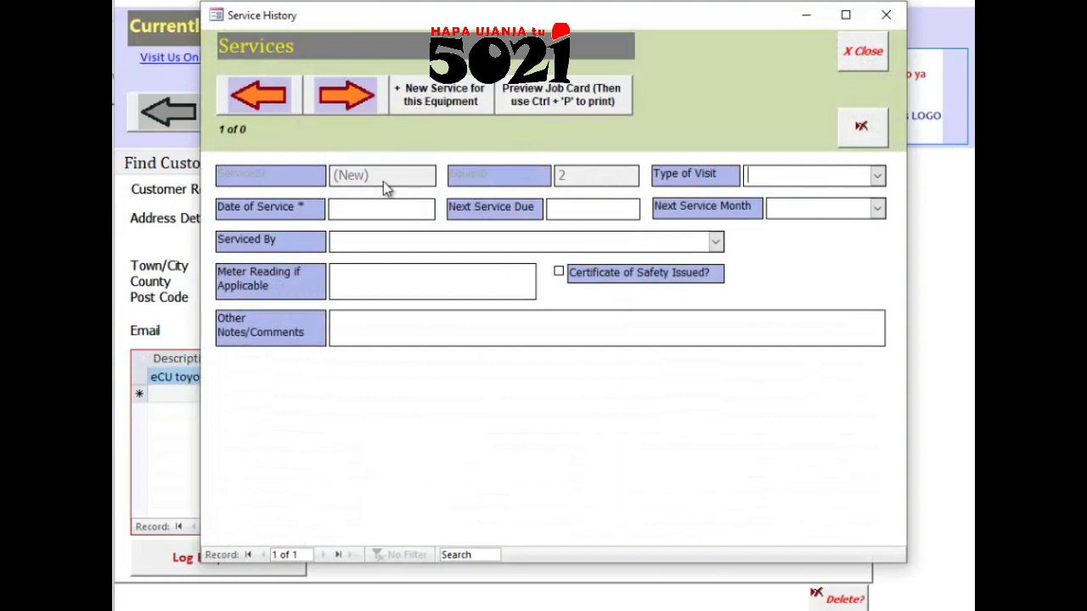
Step: Set service date 20/08/2023, next due 22/08/2023, and next service month October
click(443, 207)
click(433, 285)
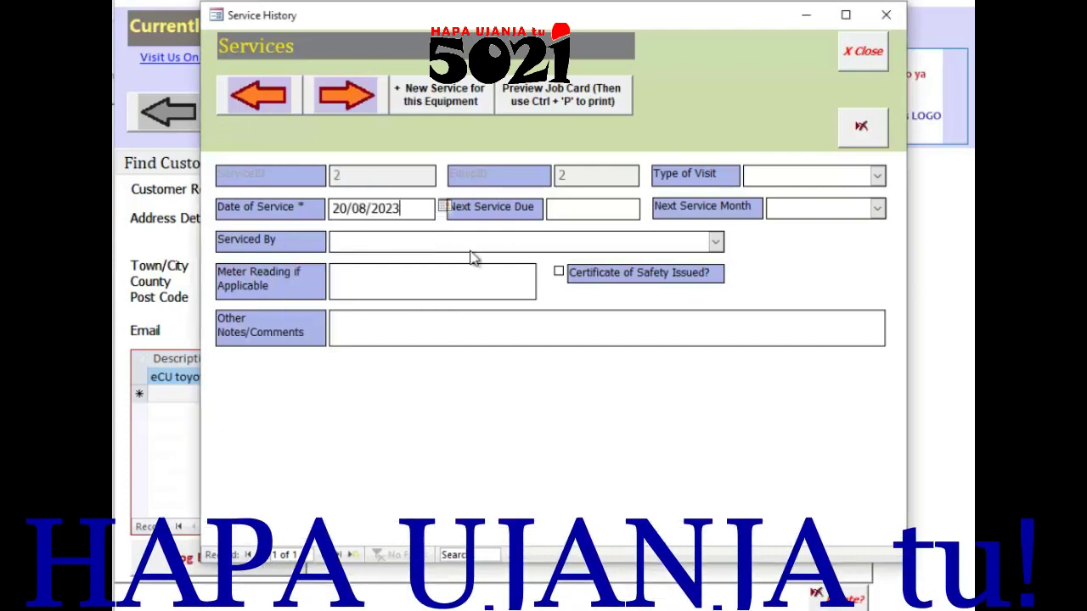
click(648, 206)
click(537, 297)
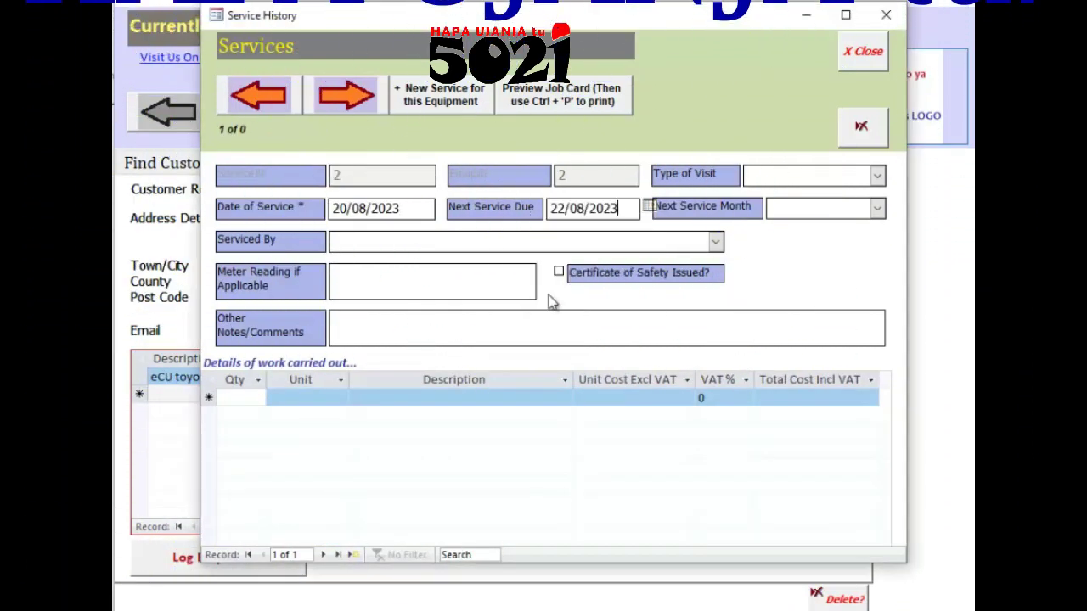
click(877, 208)
click(796, 379)
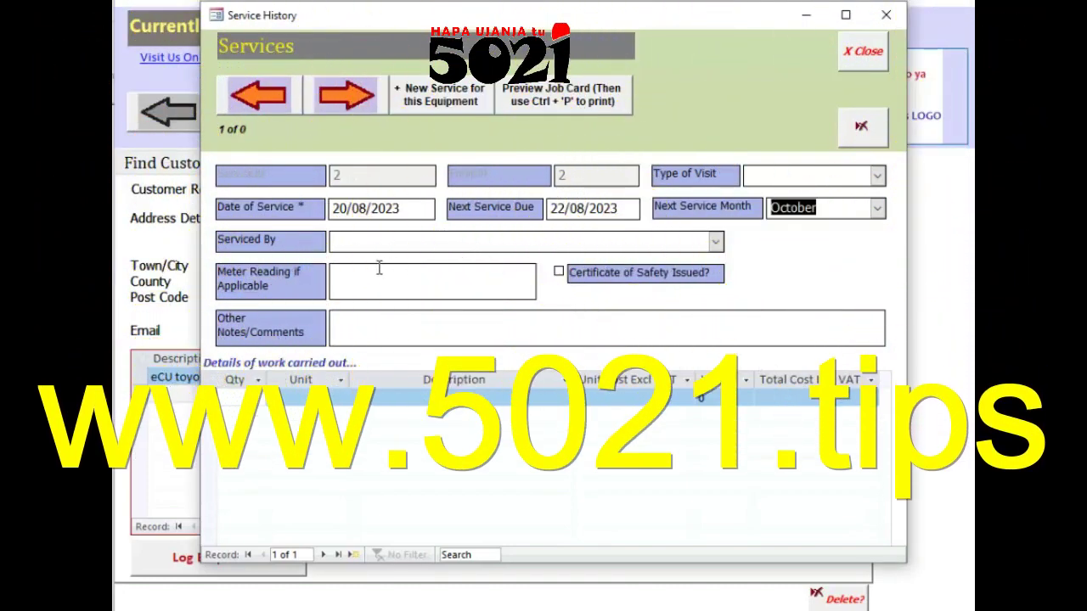
Step: Fill in the technician, meter reading 33343 and service notes, then enter quantity 2 on the first work line
click(367, 241)
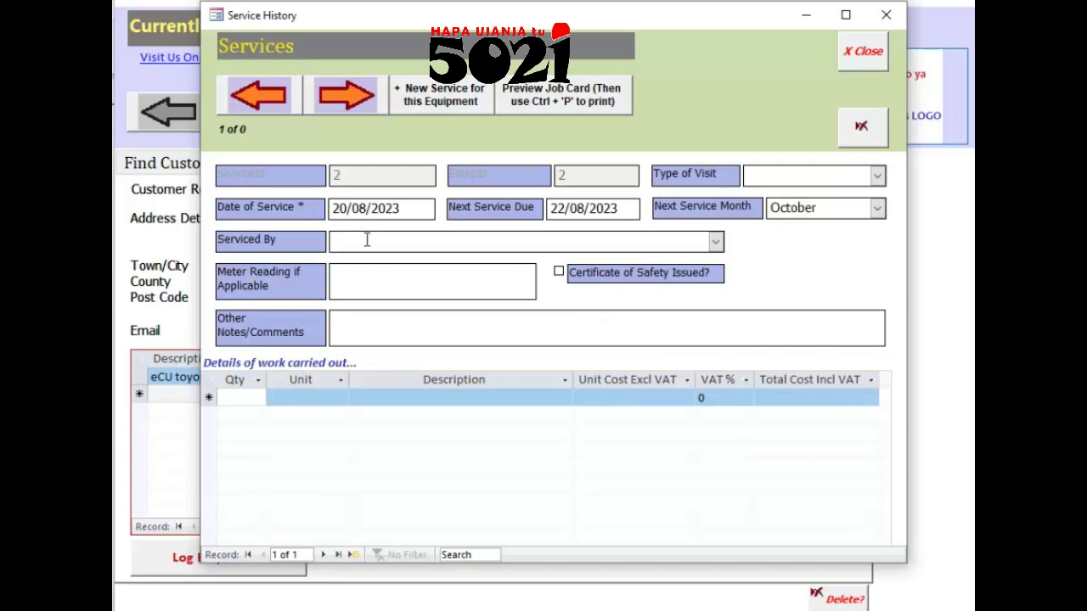
text(Kagame)
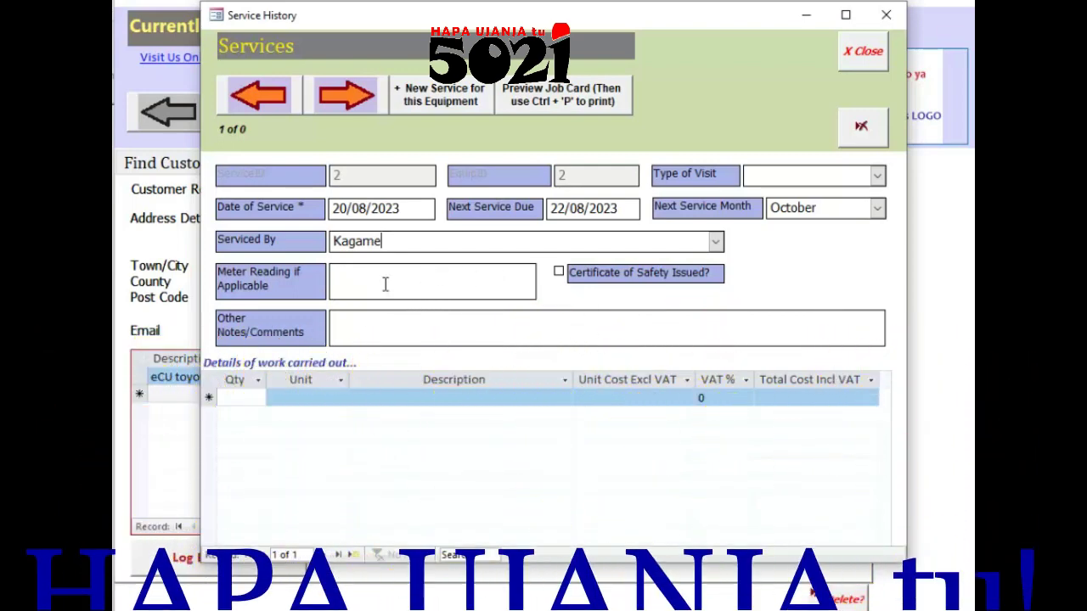
click(383, 283)
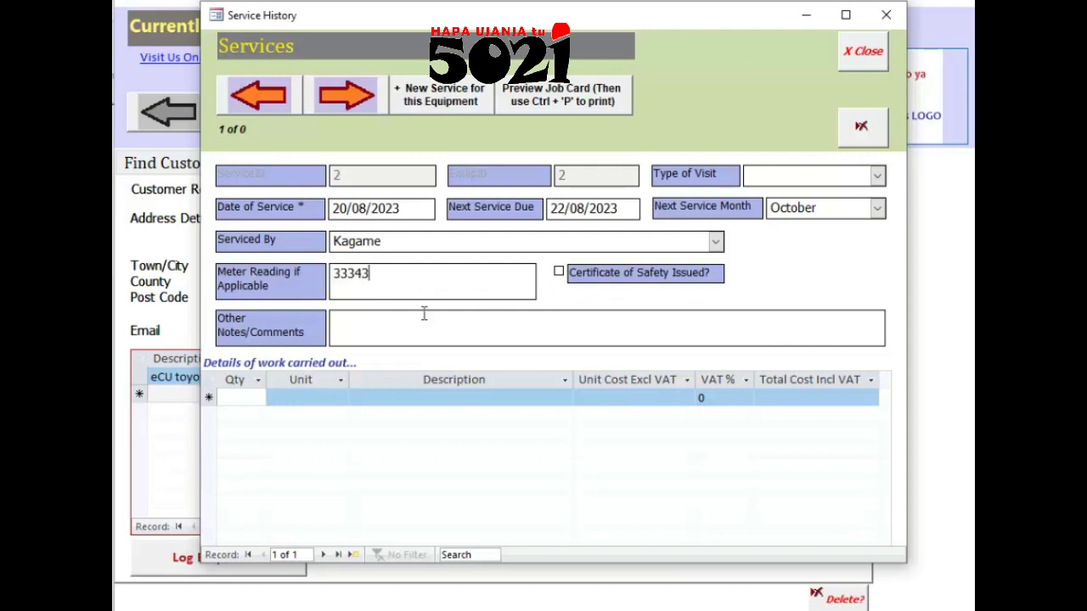
text(hfkfhkfvh)
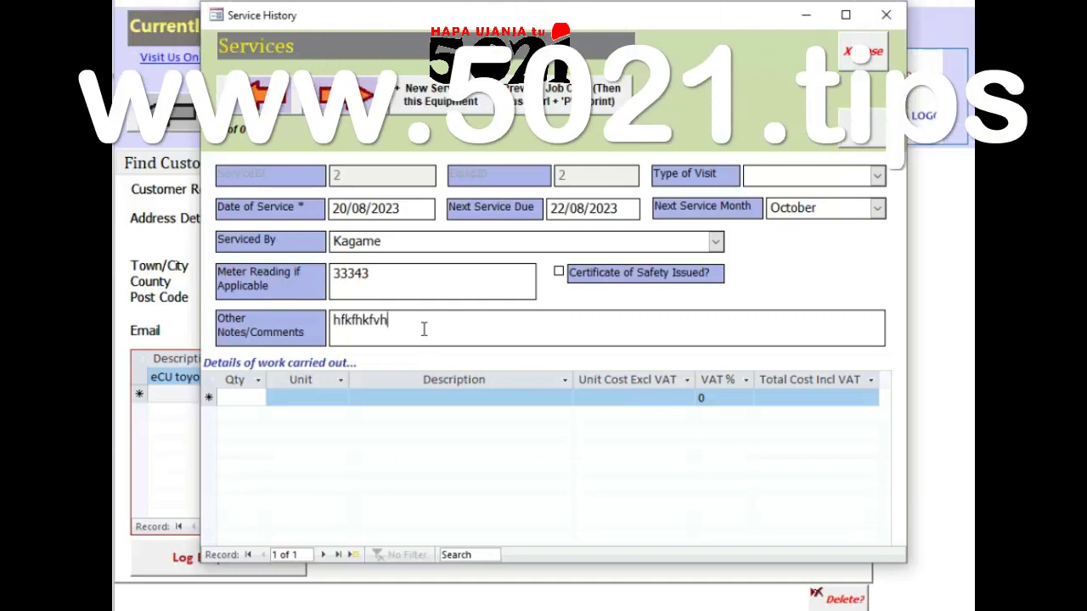
text(khkfkfkfkfkfkfkfkfkfkfkfkf)
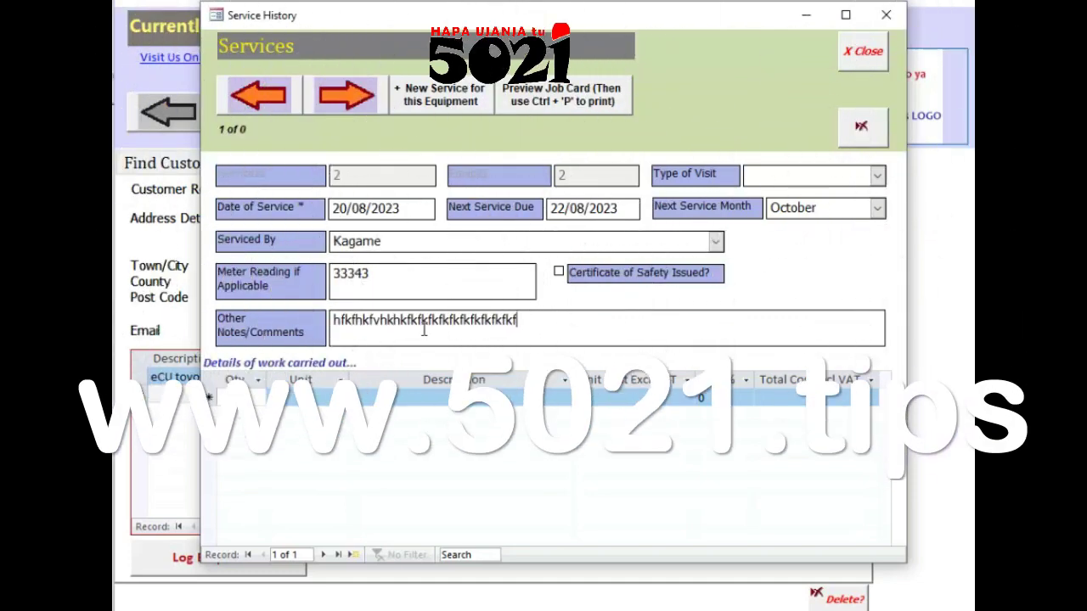
click(234, 397)
text(2)
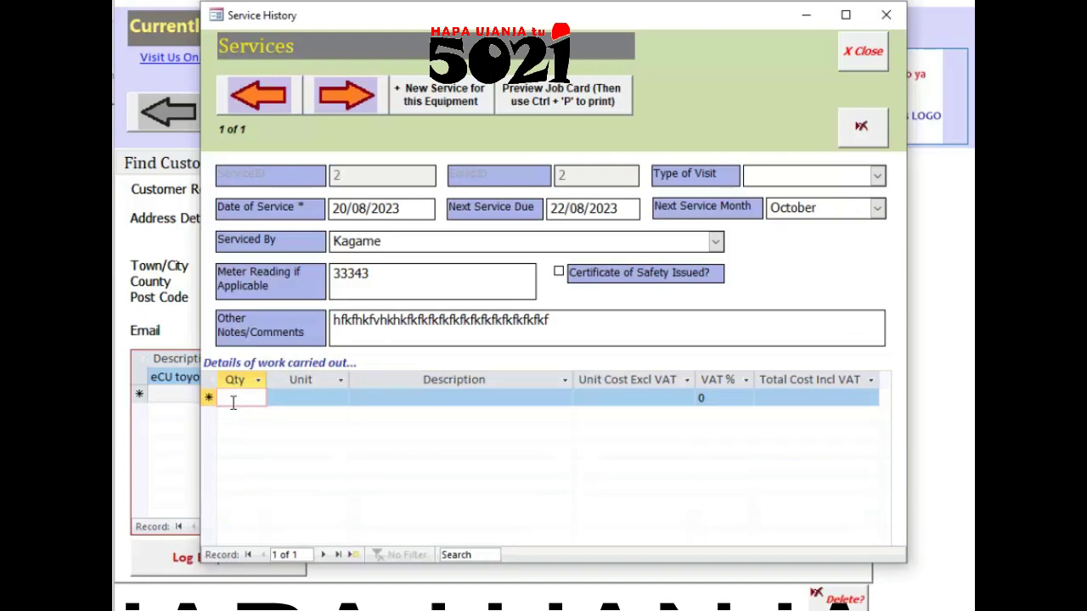
Step: Complete the work line as 'diode for capacitors blaa blaa', unit 4, totalling 70.00, and preview the job card
click(346, 405)
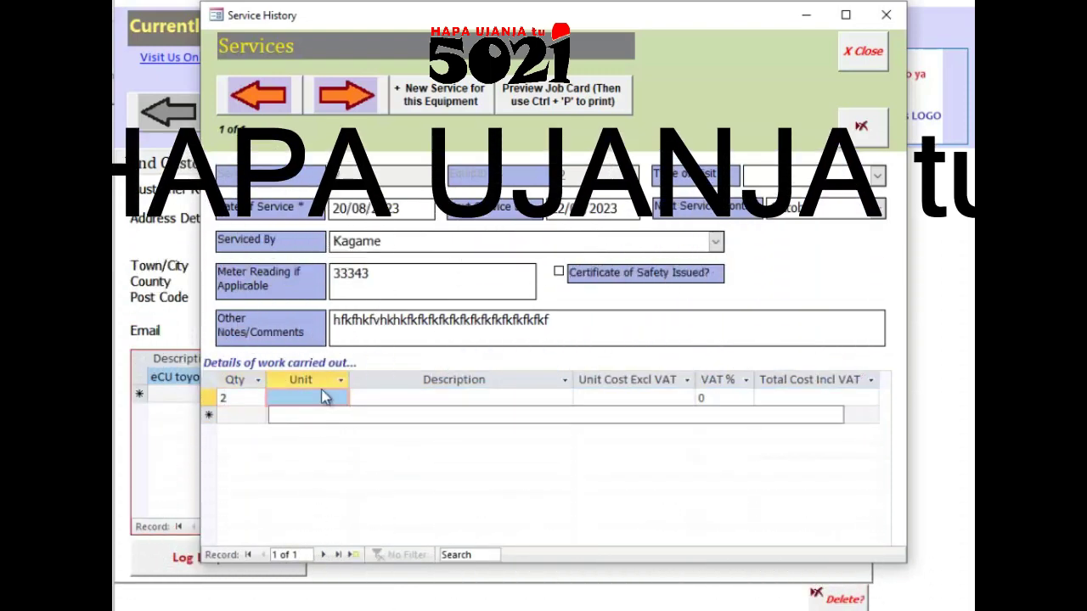
click(457, 399)
click(433, 414)
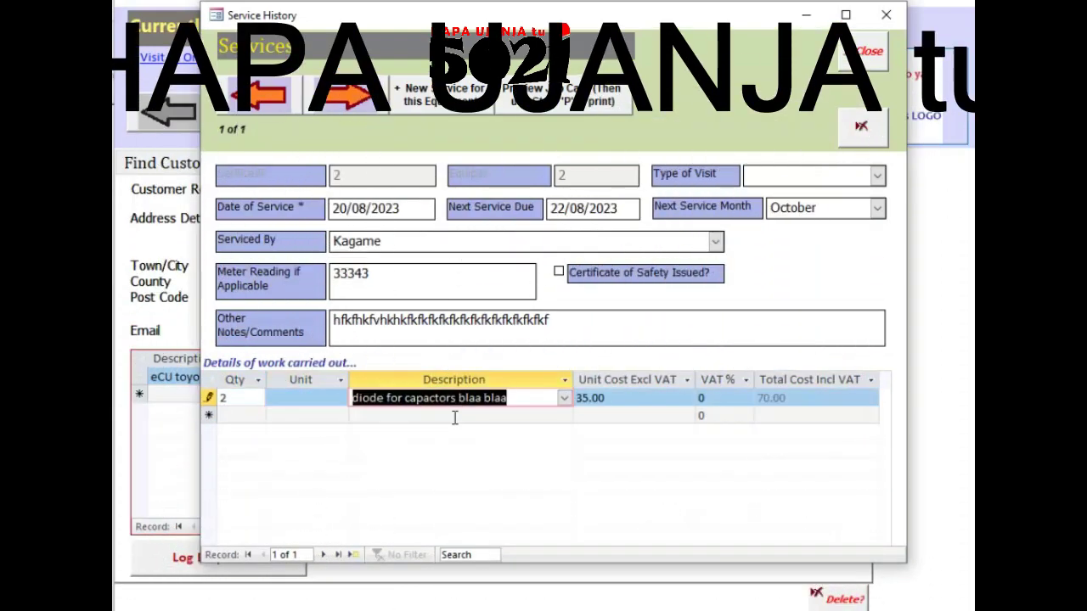
click(318, 399)
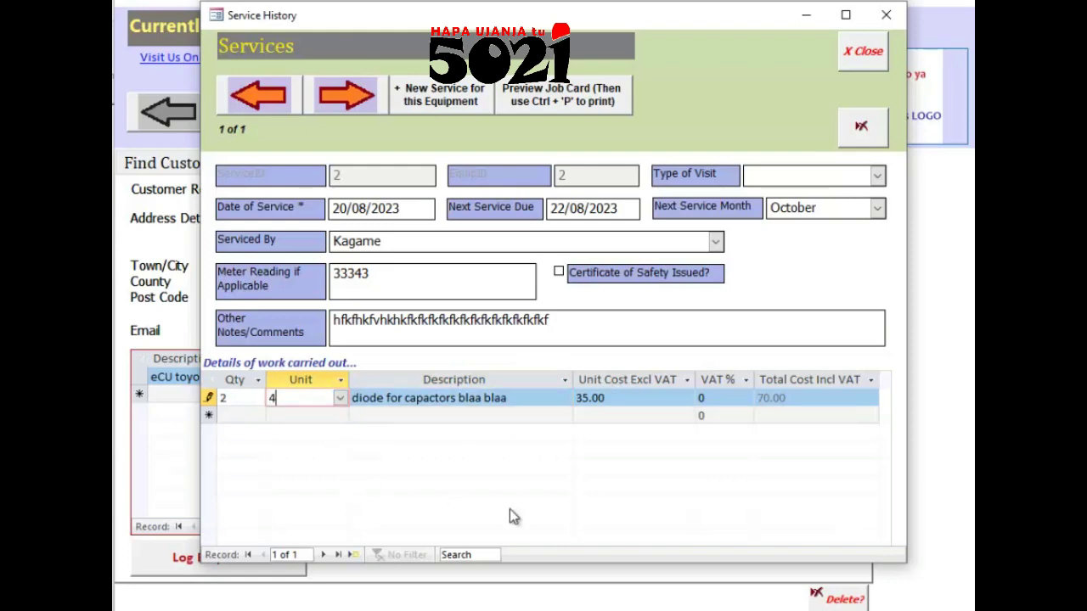
click(810, 381)
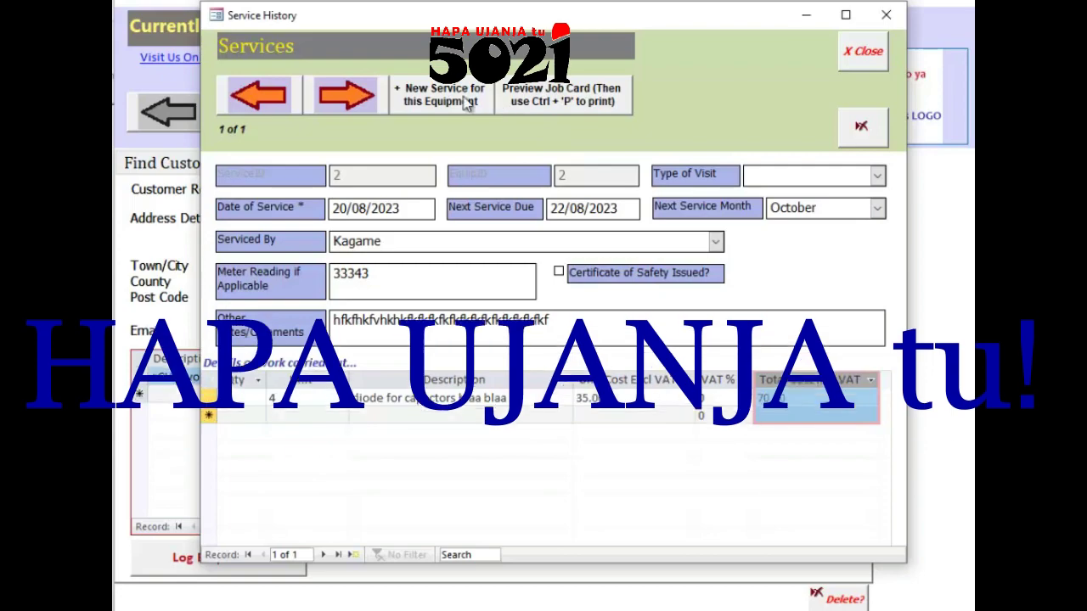
click(551, 95)
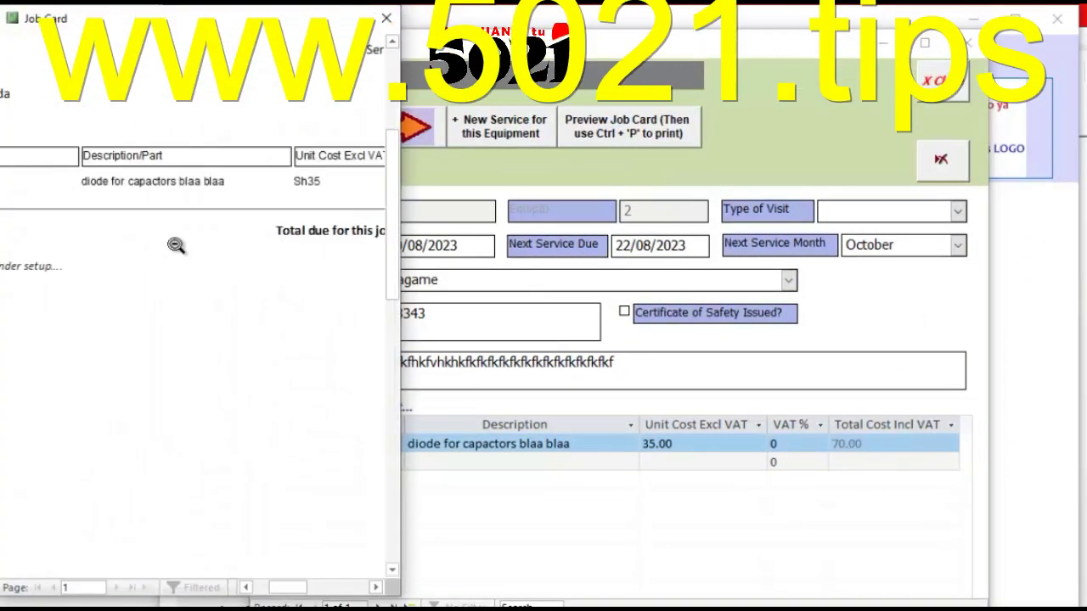
Step: Scroll and zoom the job card preview to inspect the item table and Sh70 total due
scroll(176, 246, up, 5)
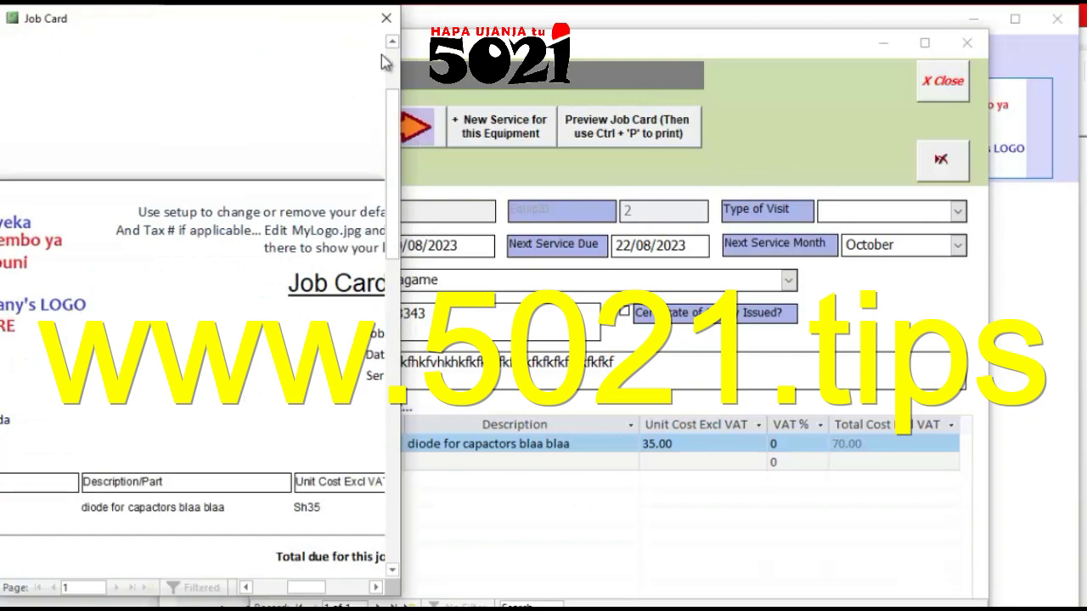
drag(211, 26, 418, 86)
scroll(594, 340, down, 3)
scroll(903, 122, up, 3)
scroll(902, 165, up, 4)
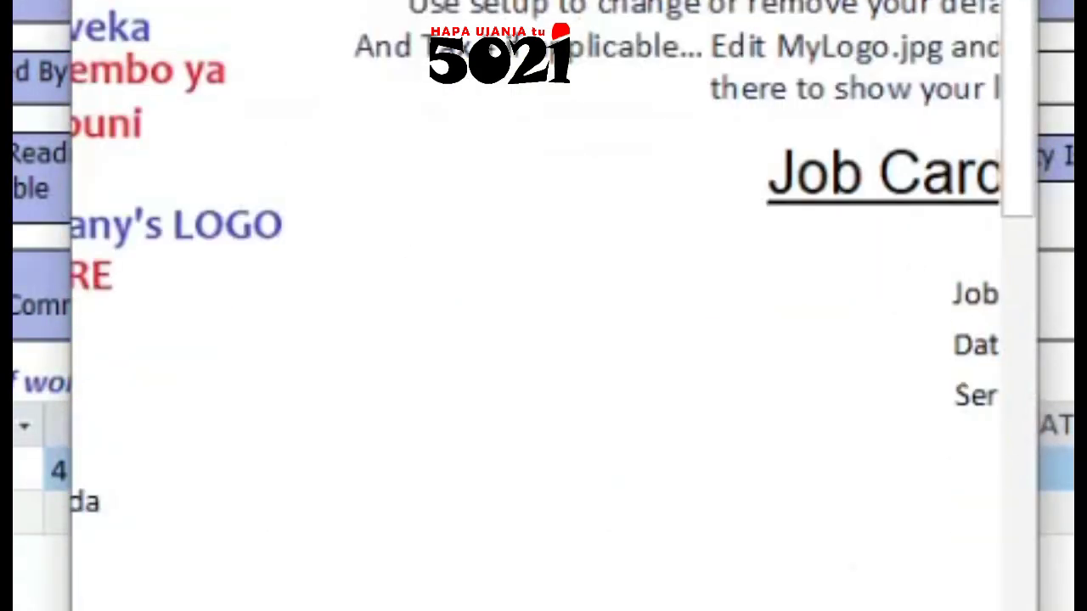
scroll(543, 306, down, 5)
click(611, 437)
click(611, 434)
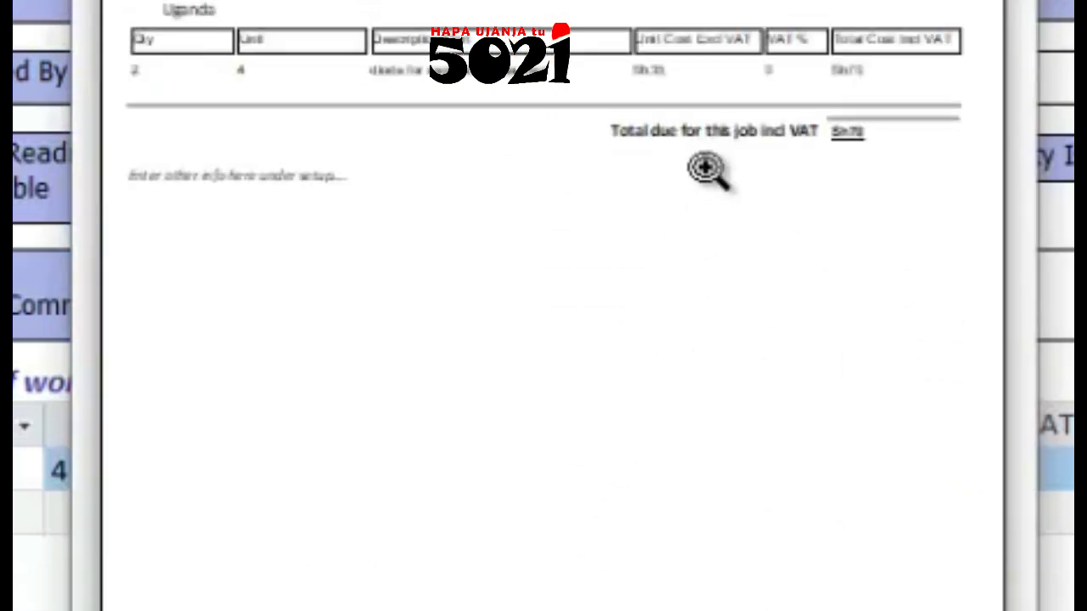
click(700, 22)
click(700, 21)
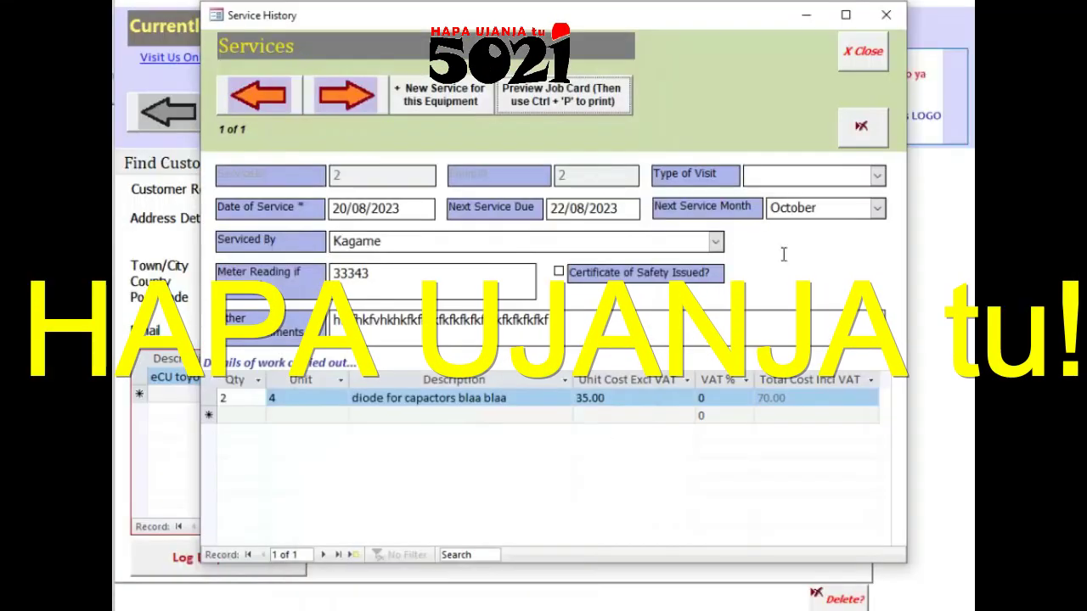
Step: Close the service history, save the customer, and start a new customer with its contact name
click(881, 61)
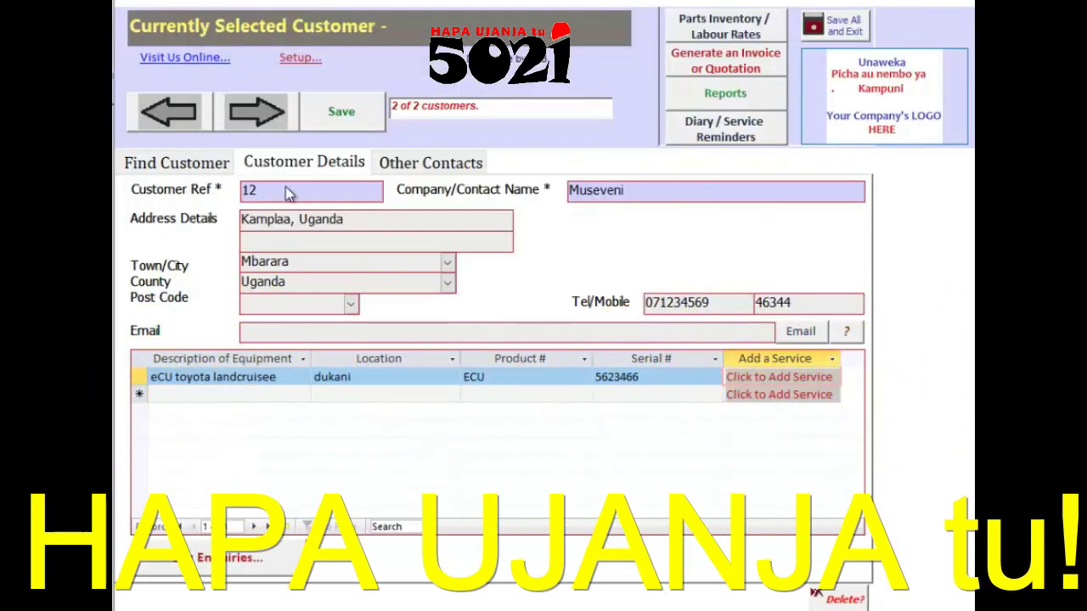
click(342, 111)
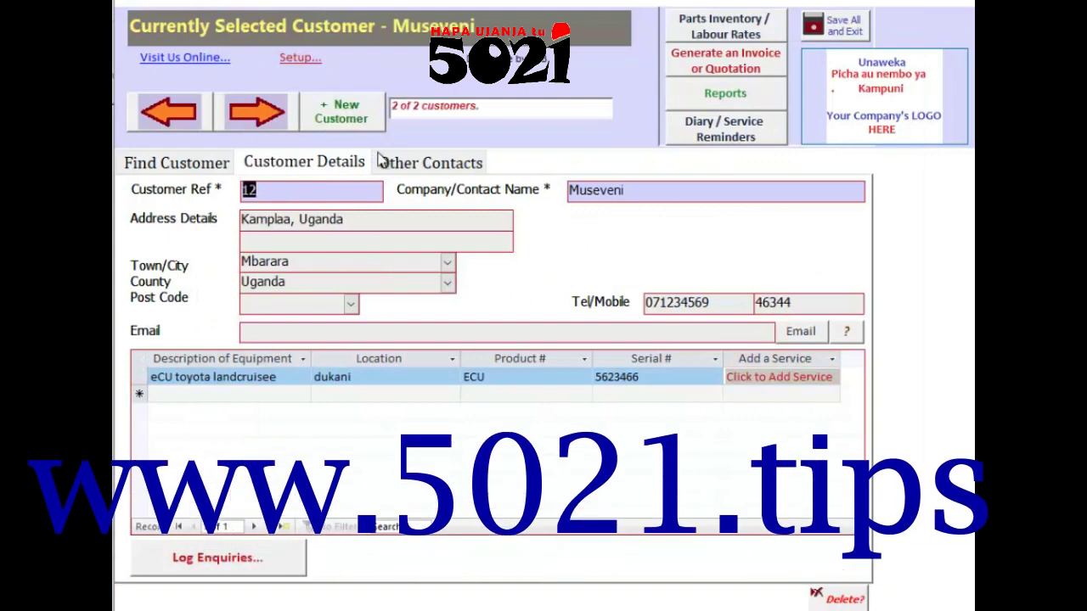
click(342, 111)
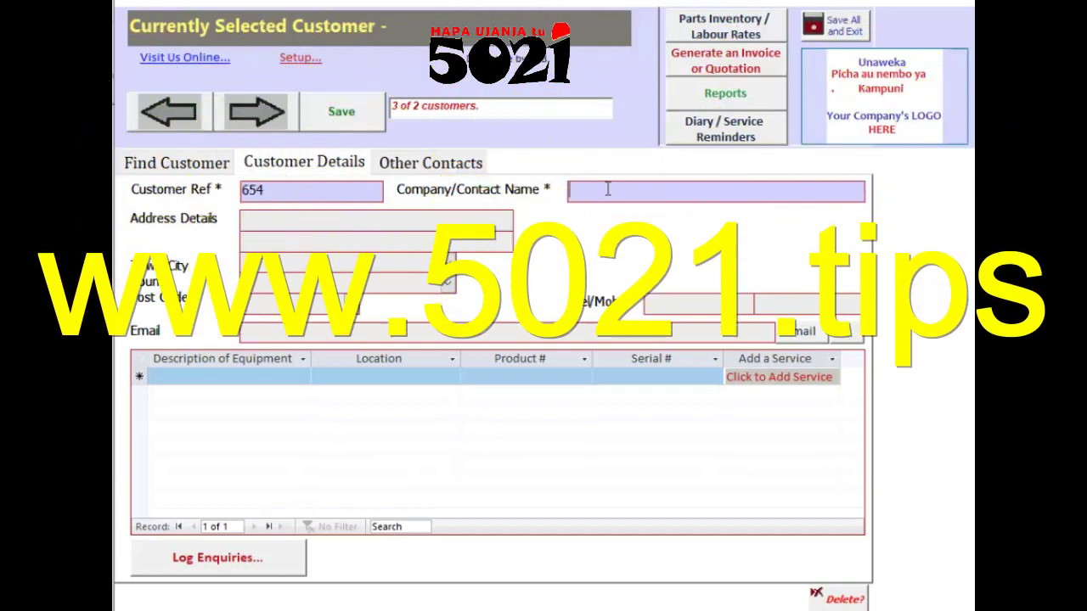
text(Uhuru)
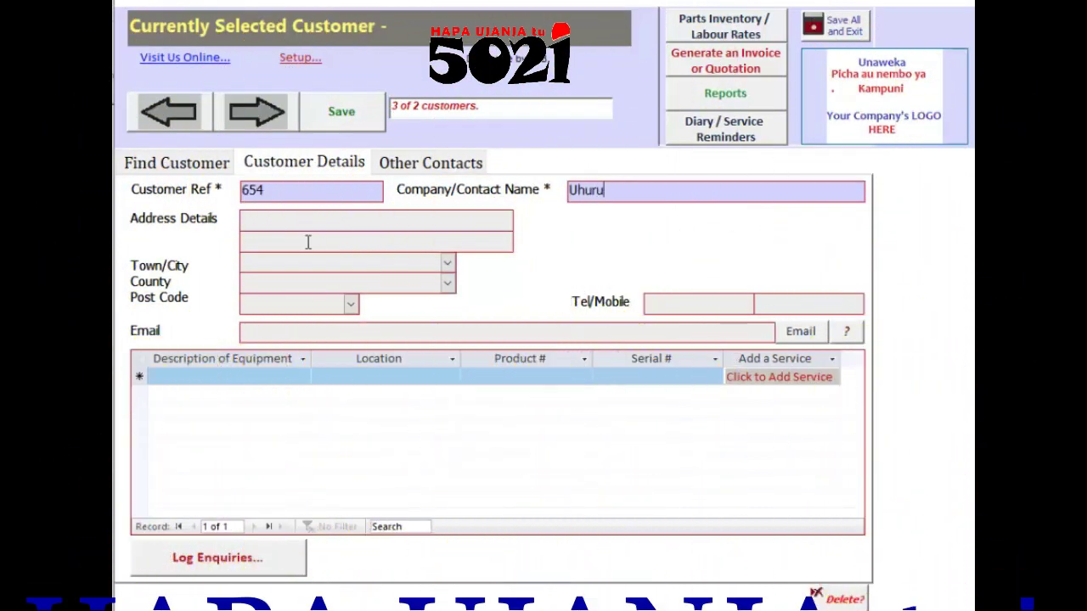
Step: Fill in the new customer's address, town, county, phone number and e-mail address, and save
click(309, 227)
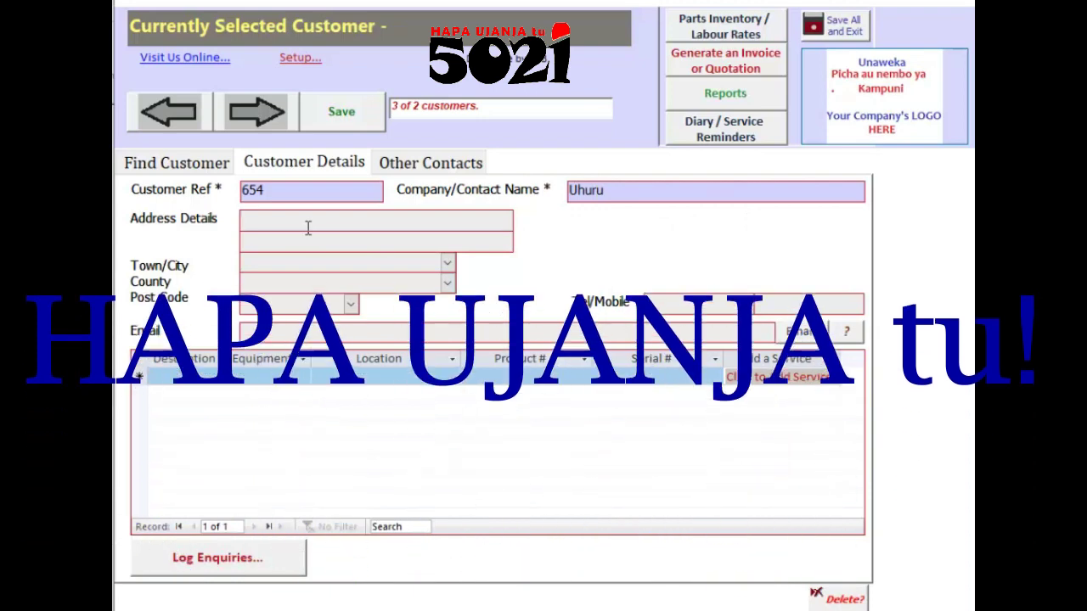
text(Nairobi)
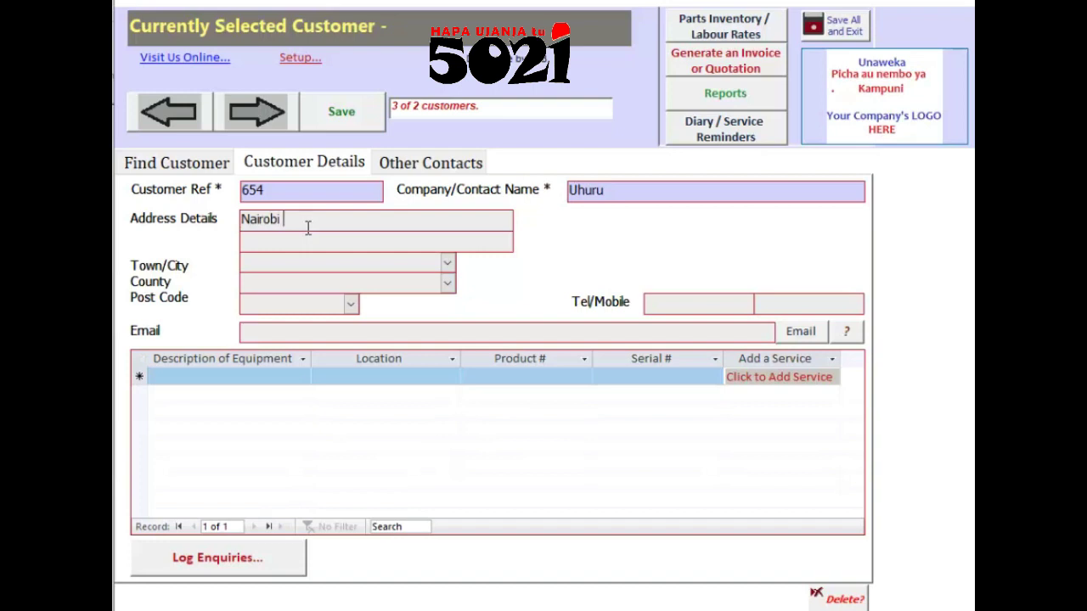
text(kisumu road)
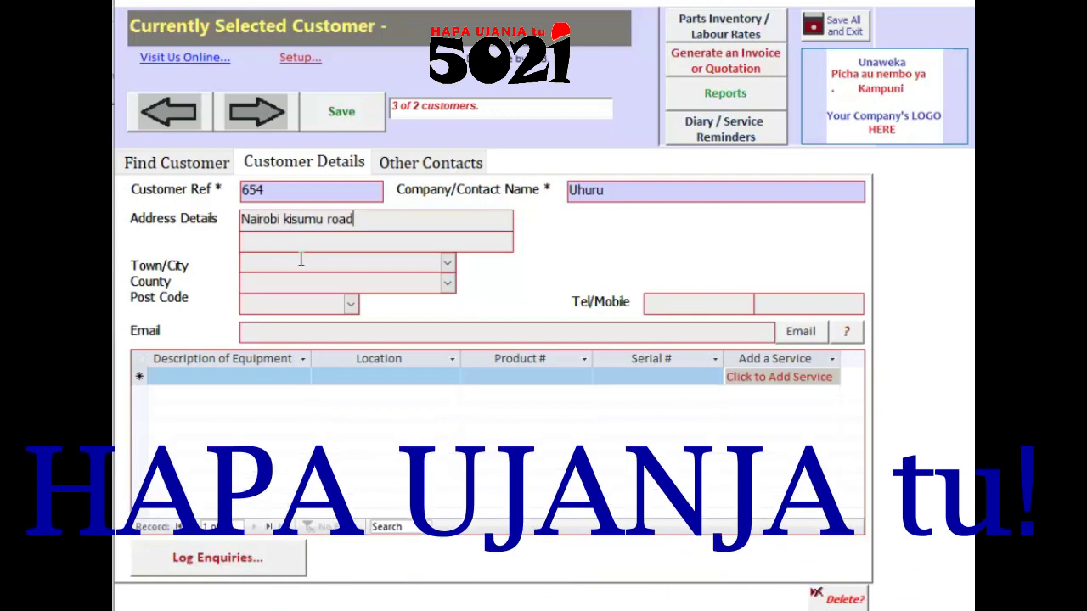
click(300, 260)
text(Na)
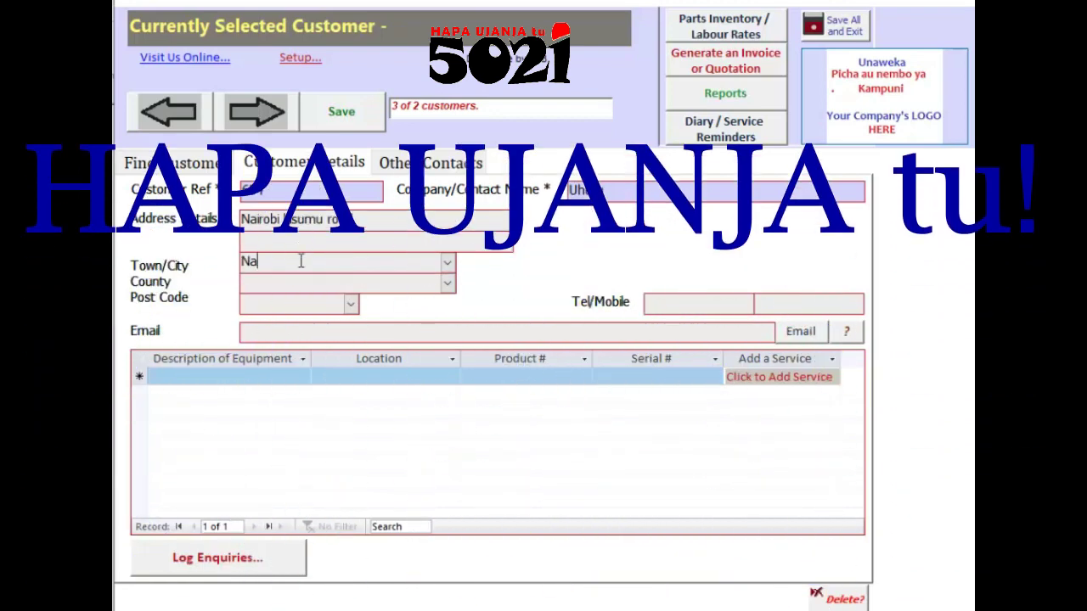
text(irobi)
click(291, 290)
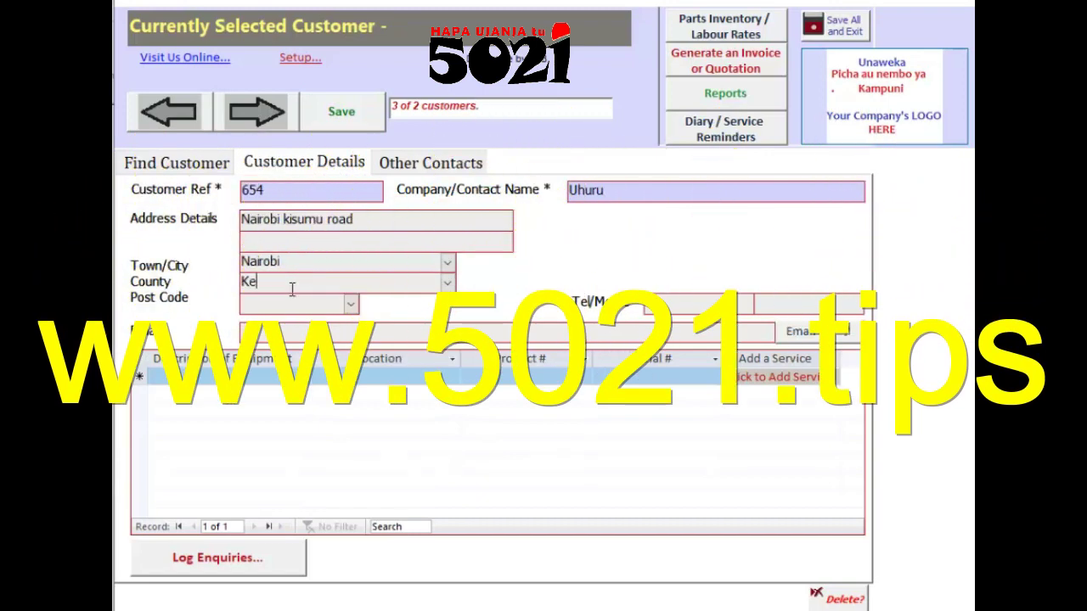
key(BackSpace)
key(BackSpace)
key(BackSpace)
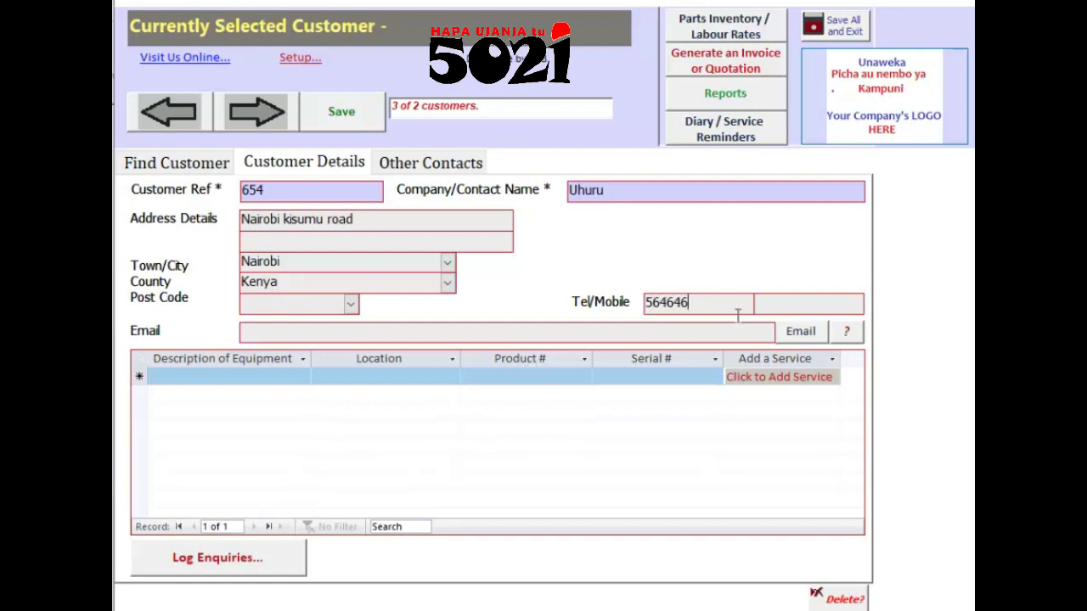
text(565)
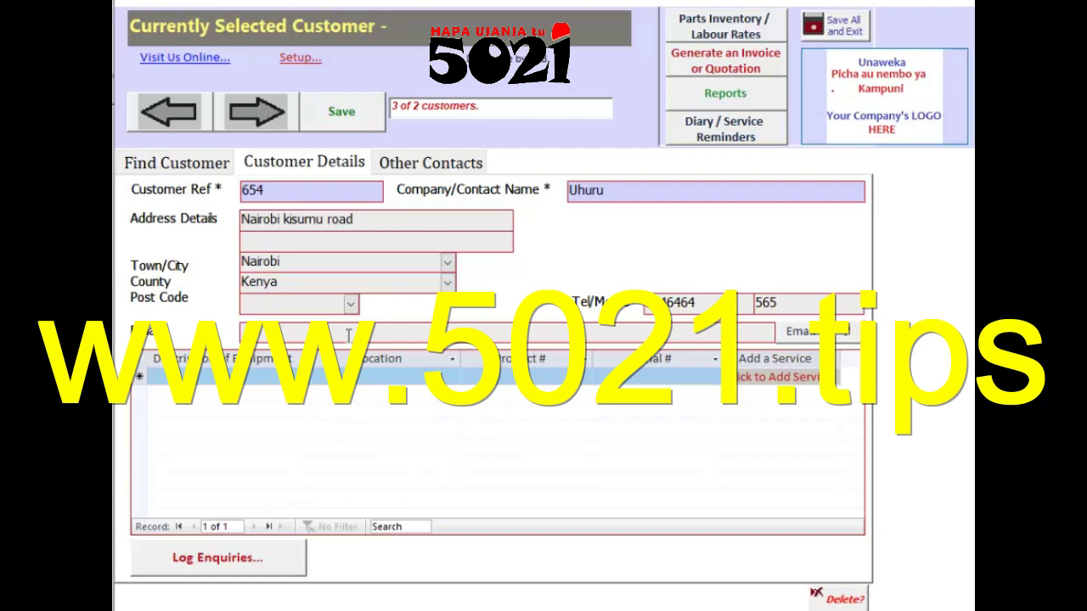
click(348, 335)
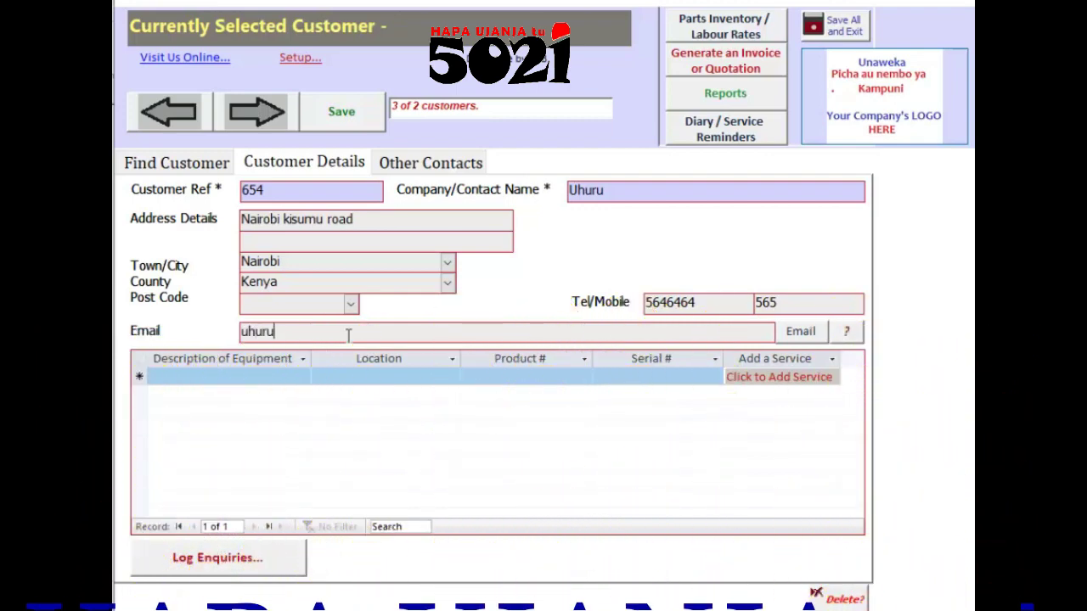
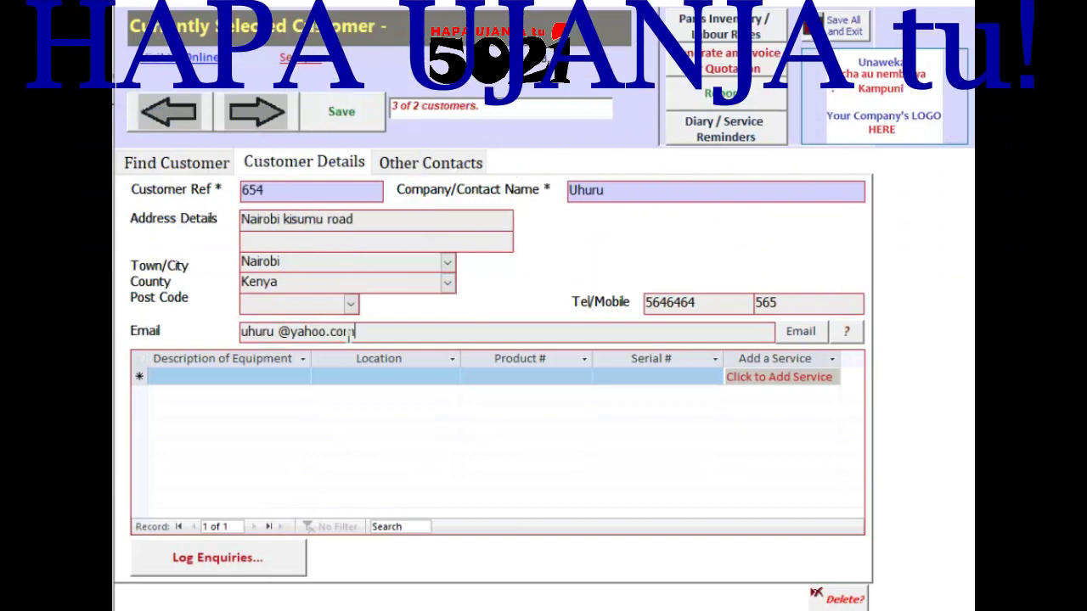
click(457, 433)
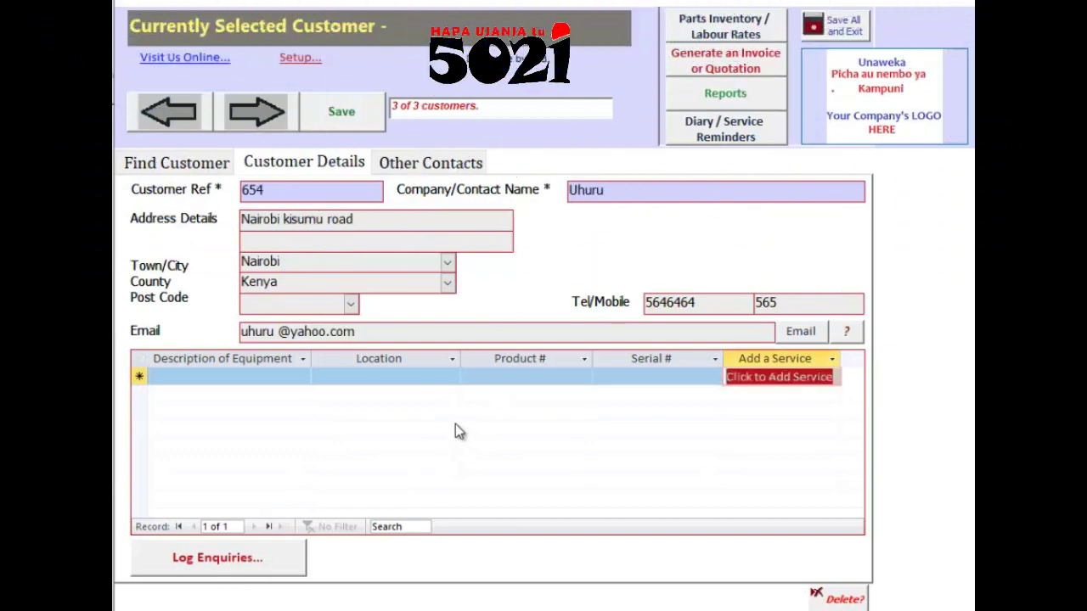
Step: Enter the 'ecu landrover' equipment row: location workshoo, product ksfhsgskhgsgs, serial 4343
click(226, 382)
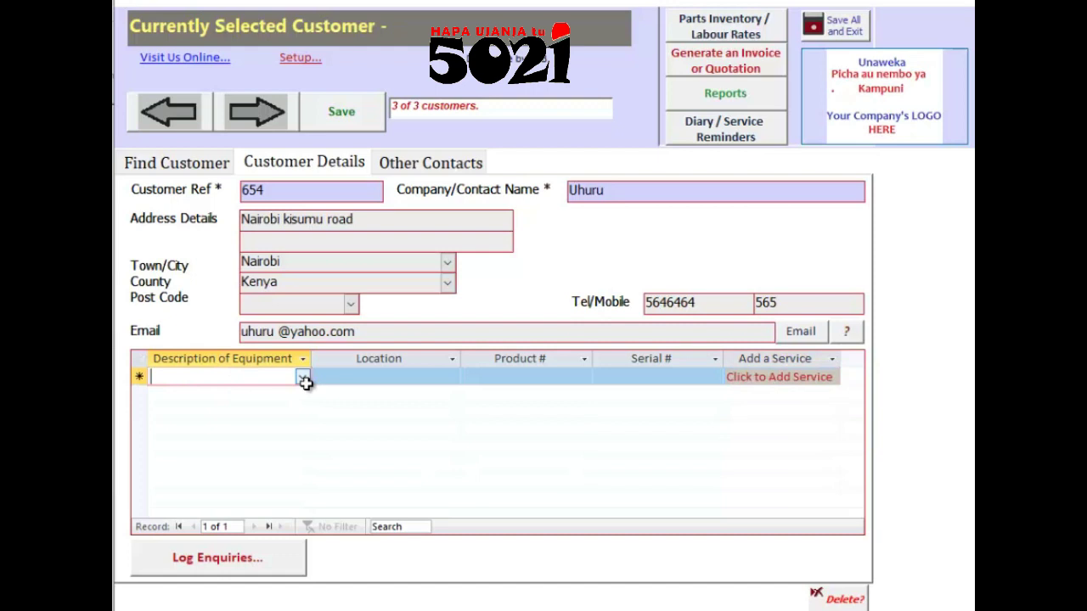
click(304, 382)
click(260, 378)
text(e)
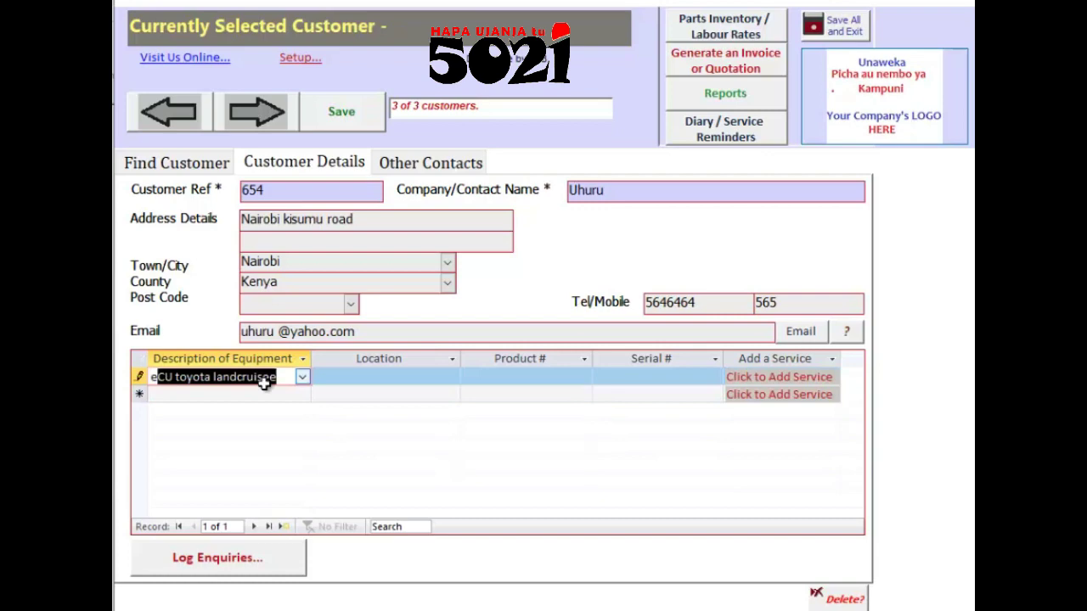
text(c)
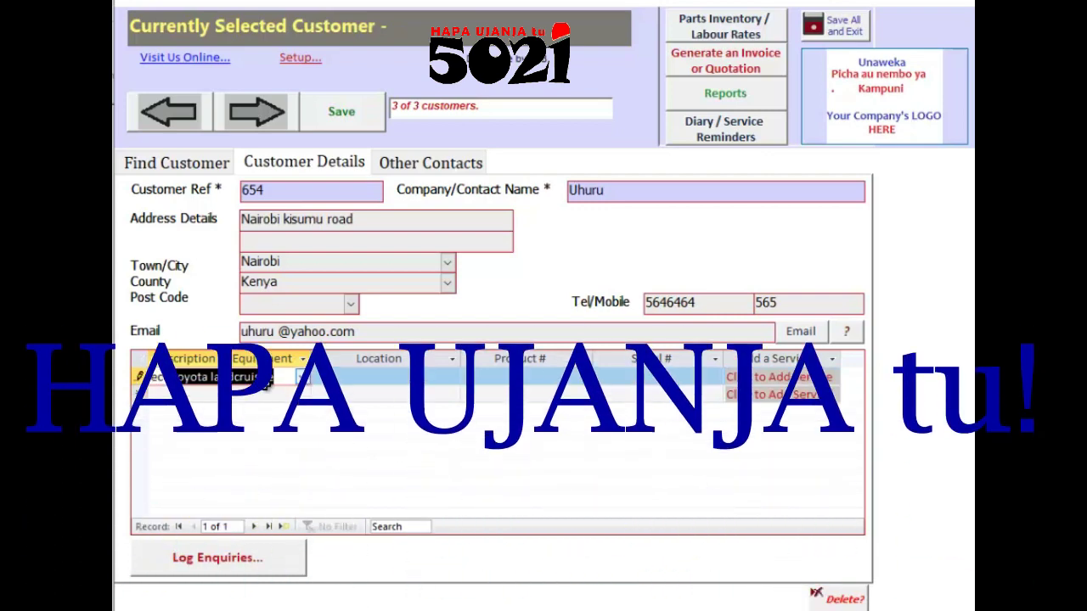
text(u land)
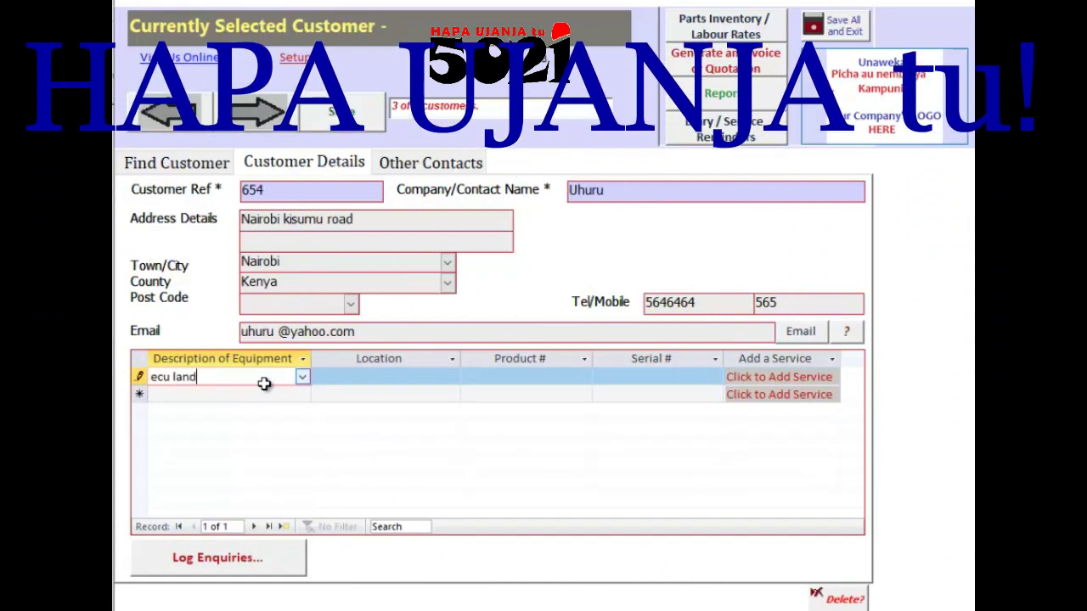
text(rover)
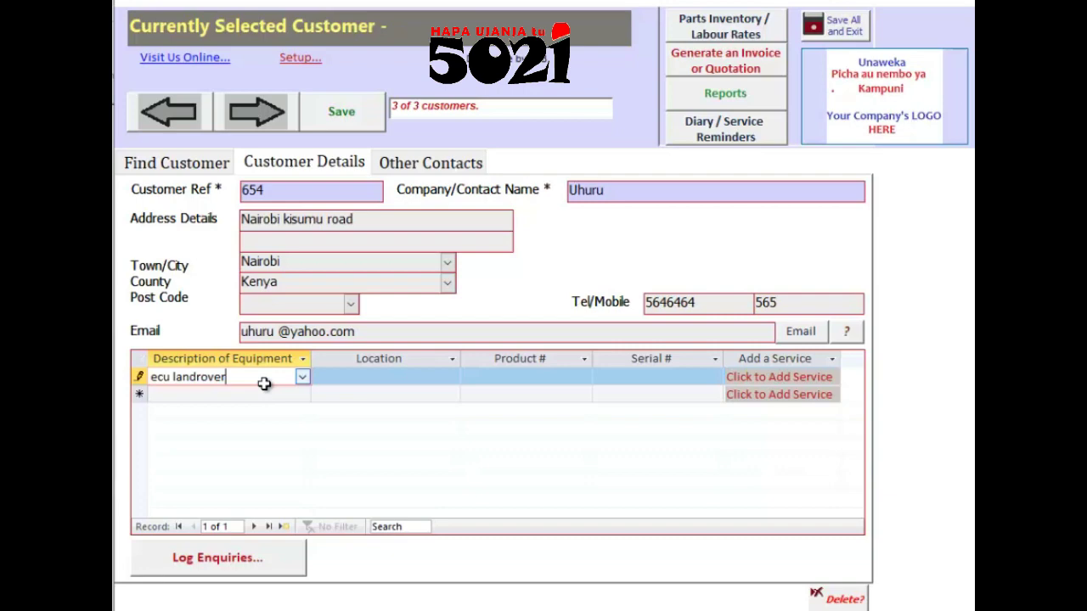
click(405, 379)
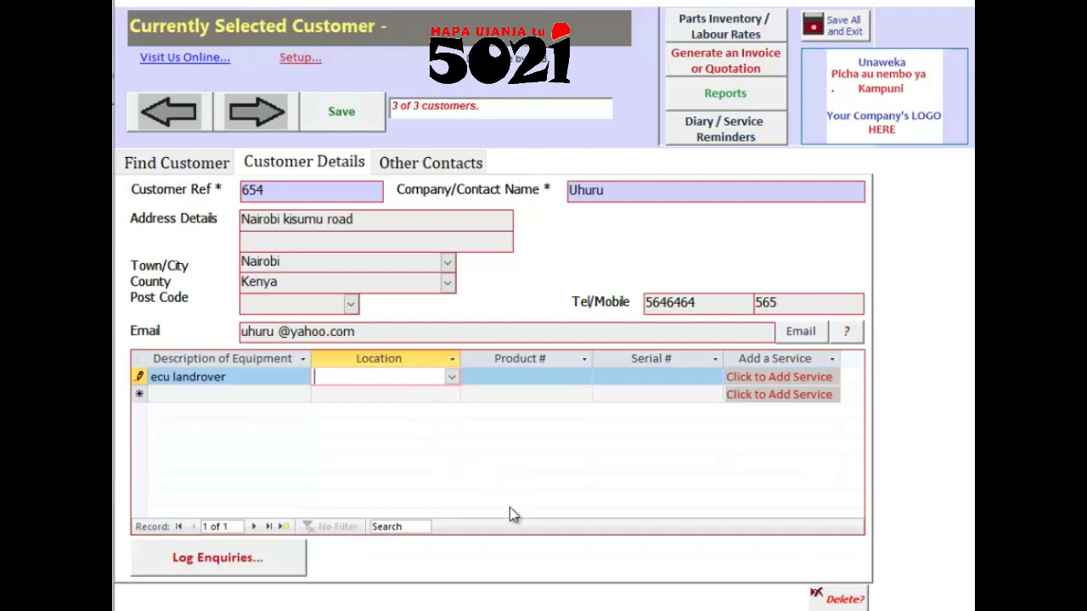
text(rioko)
text(r)
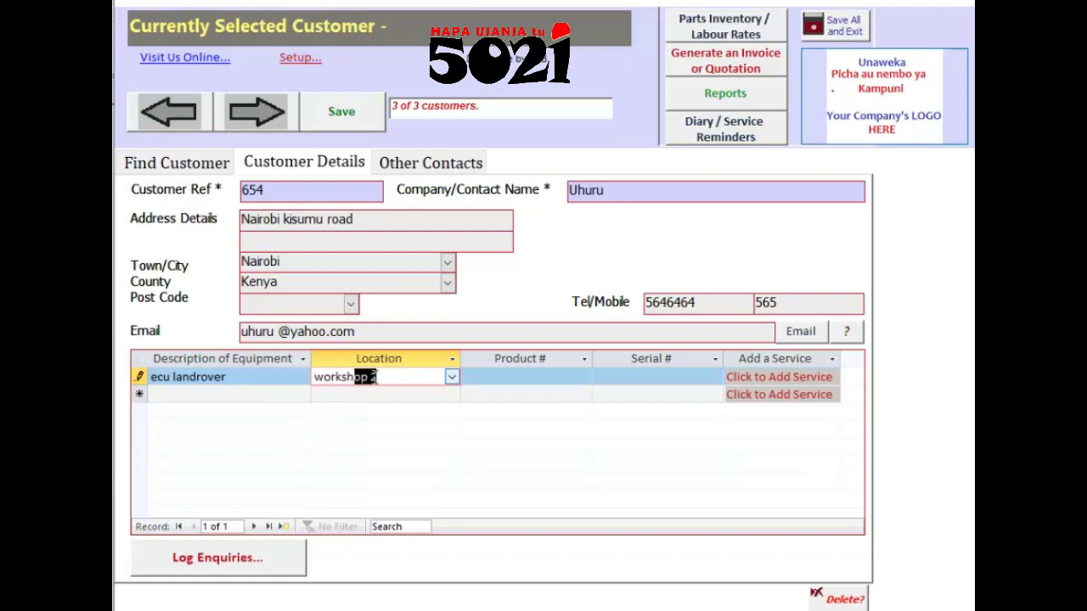
text(oo)
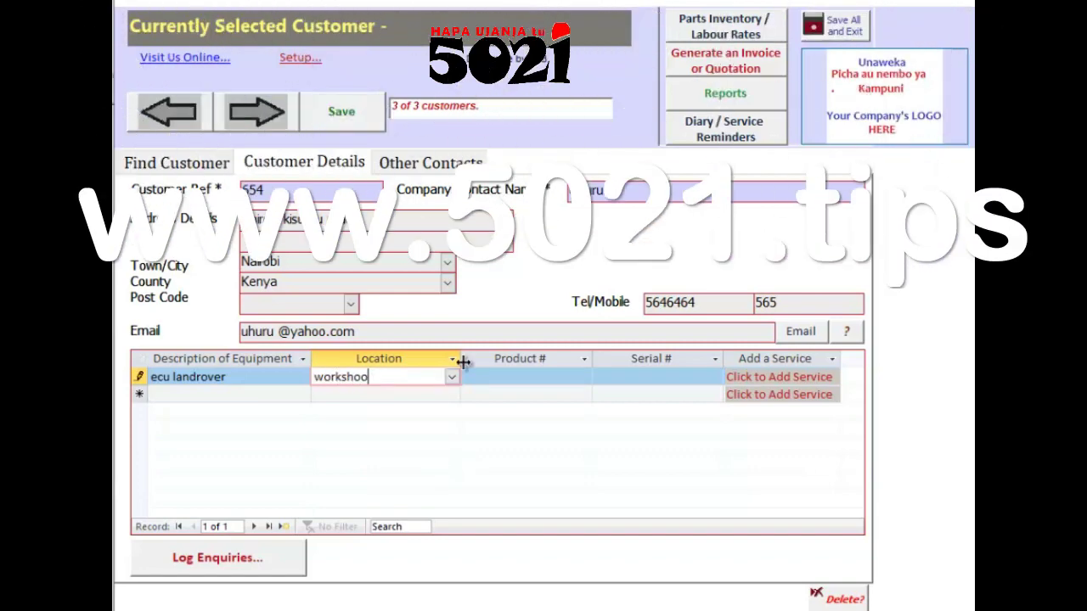
click(512, 380)
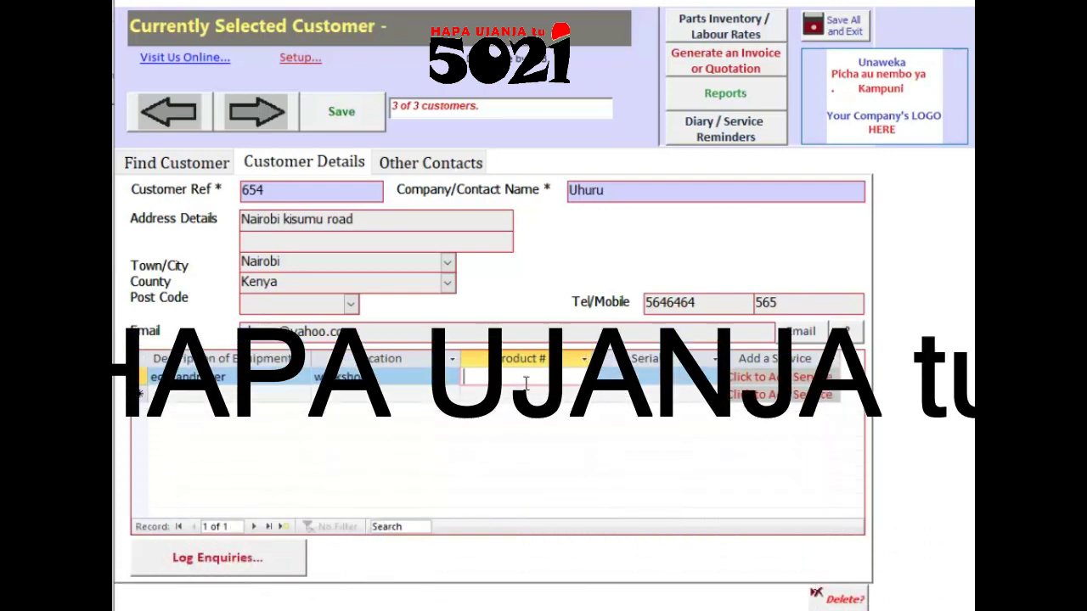
text(ksfhsgskhgsgs)
click(650, 376)
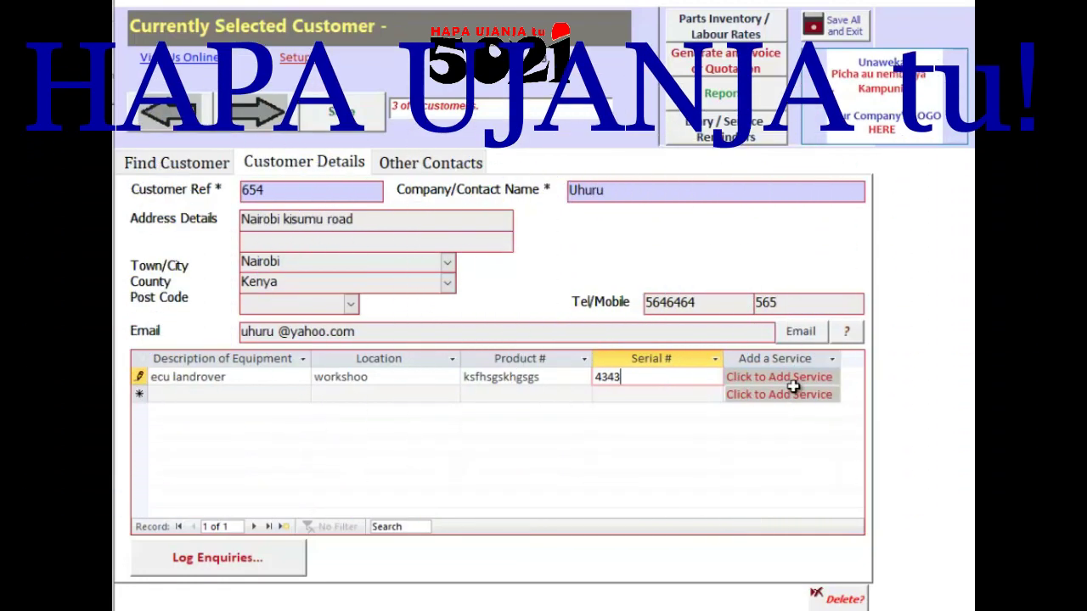
click(797, 356)
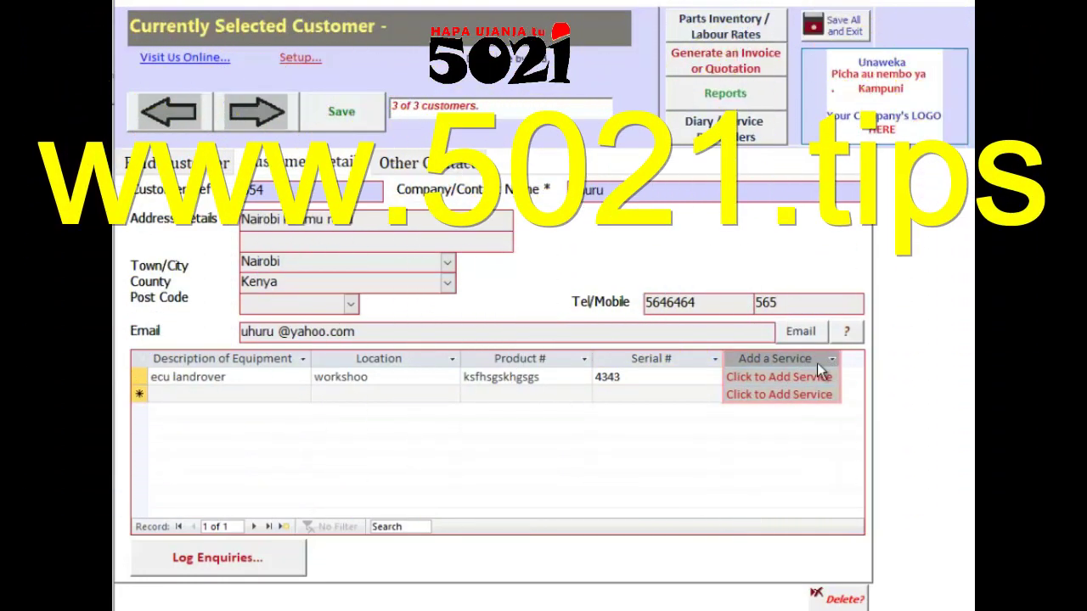
click(798, 377)
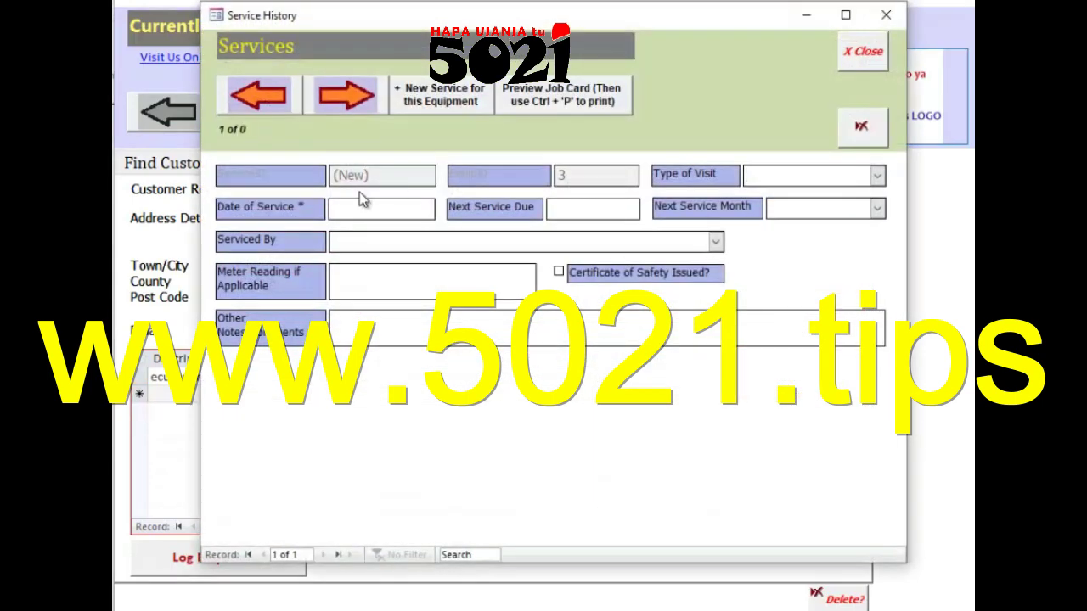
click(862, 51)
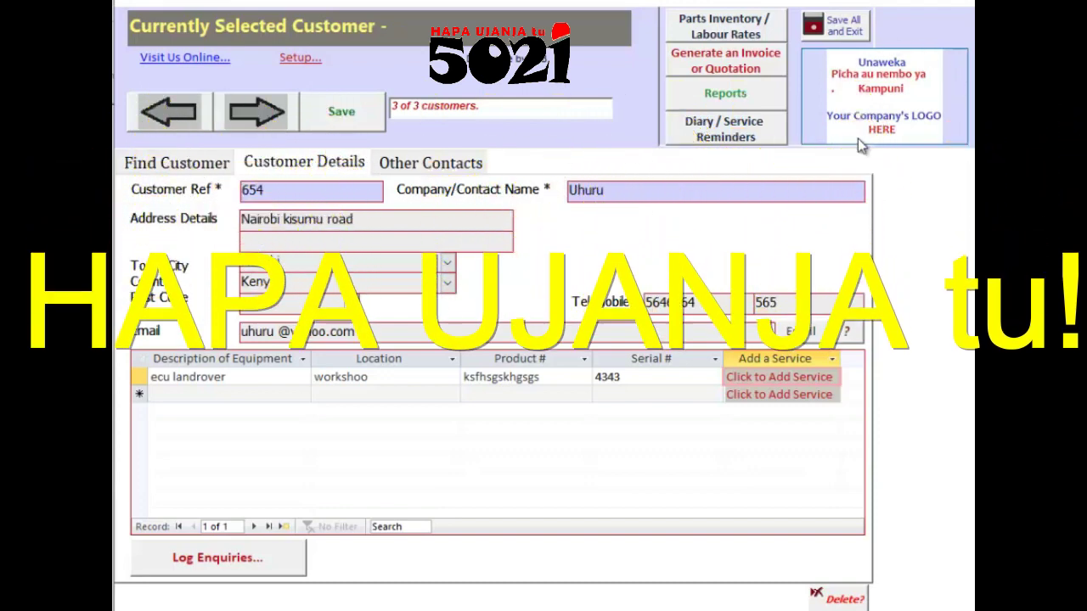
click(730, 30)
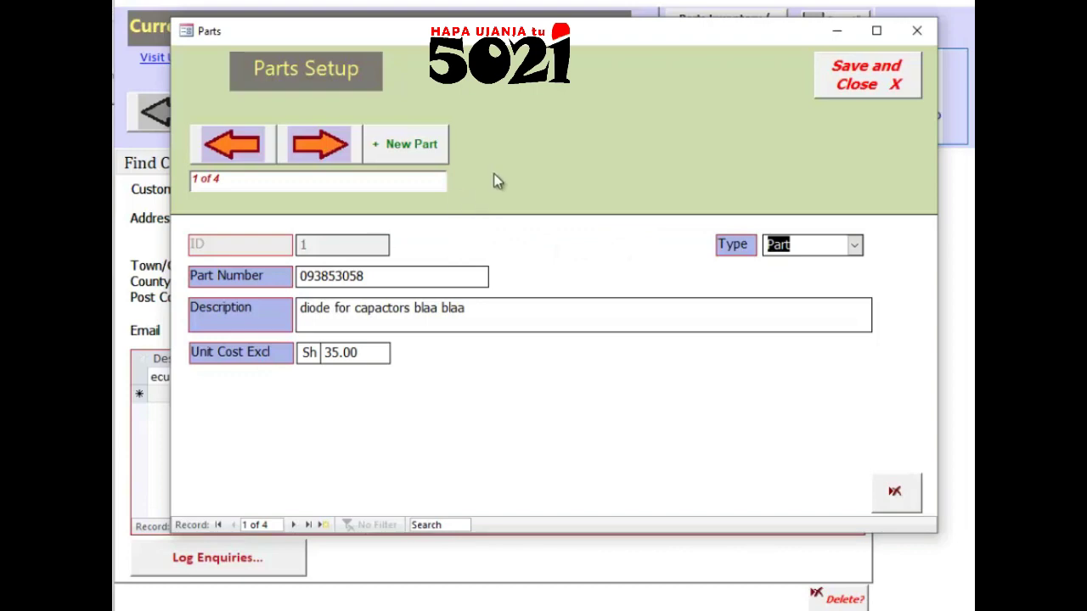
click(887, 82)
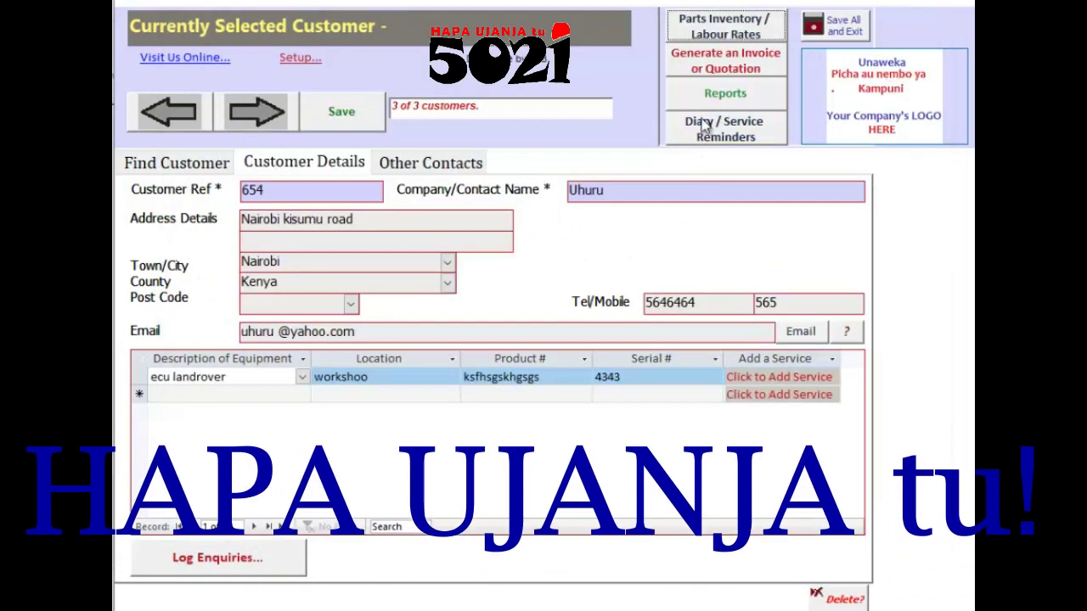
click(724, 61)
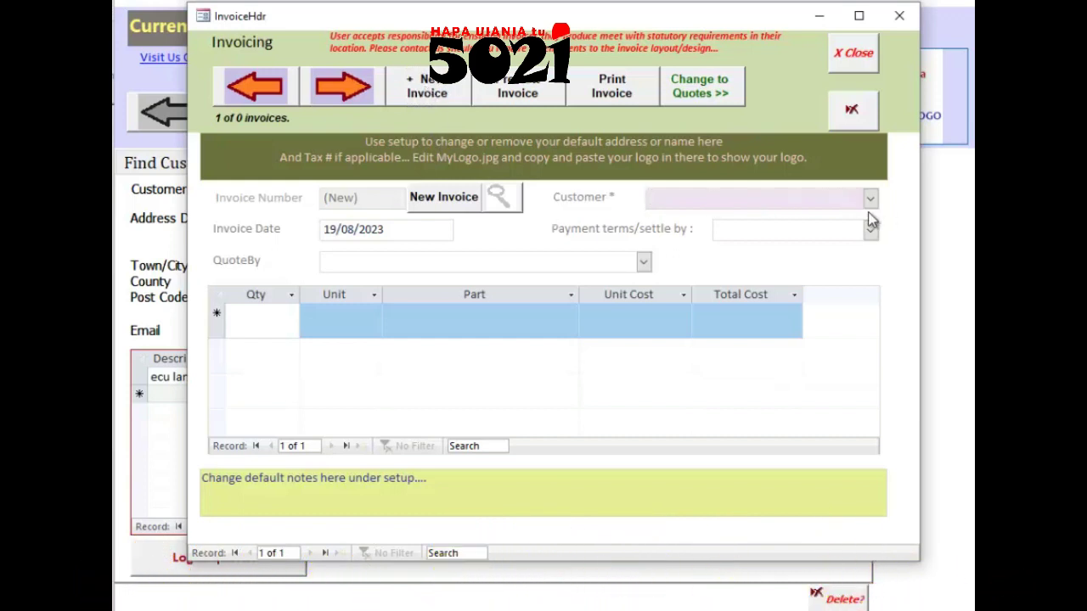
Step: Choose the invoice's customer, set payment terms to cash, and pick who quoted it
click(871, 199)
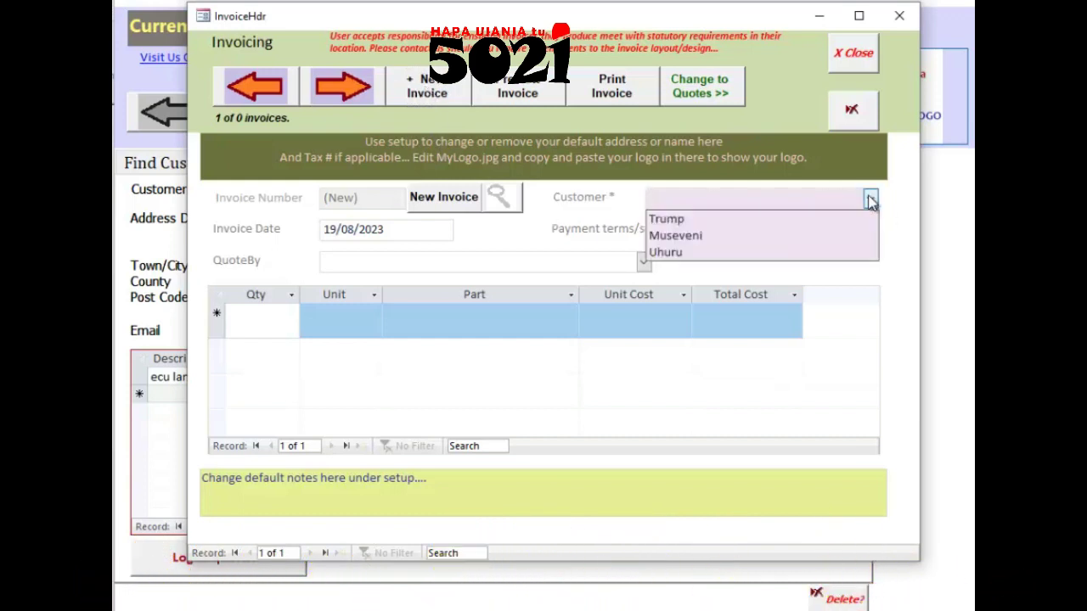
click(756, 236)
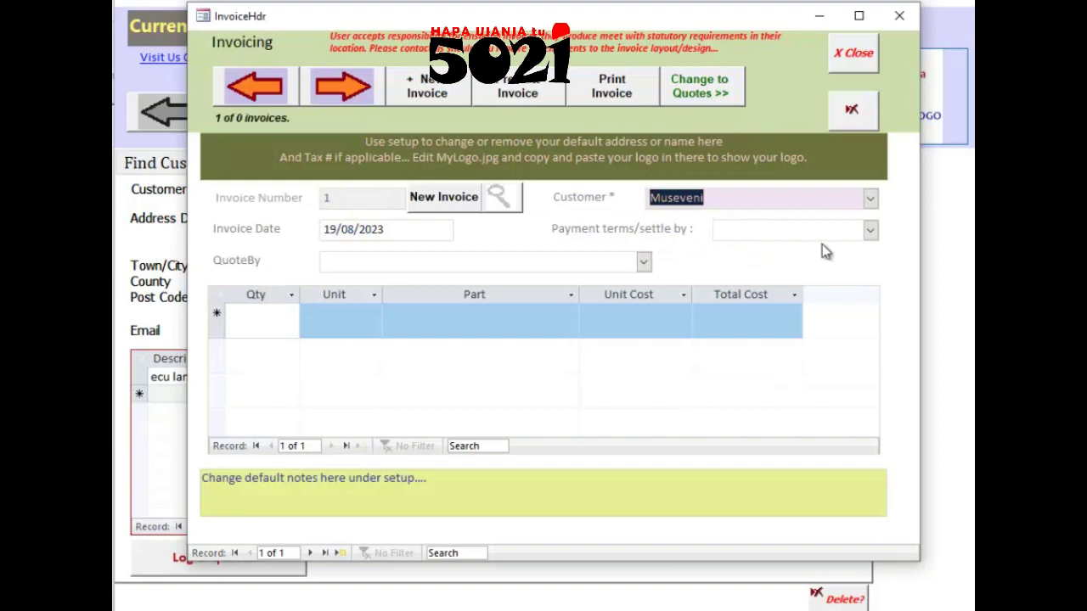
click(870, 231)
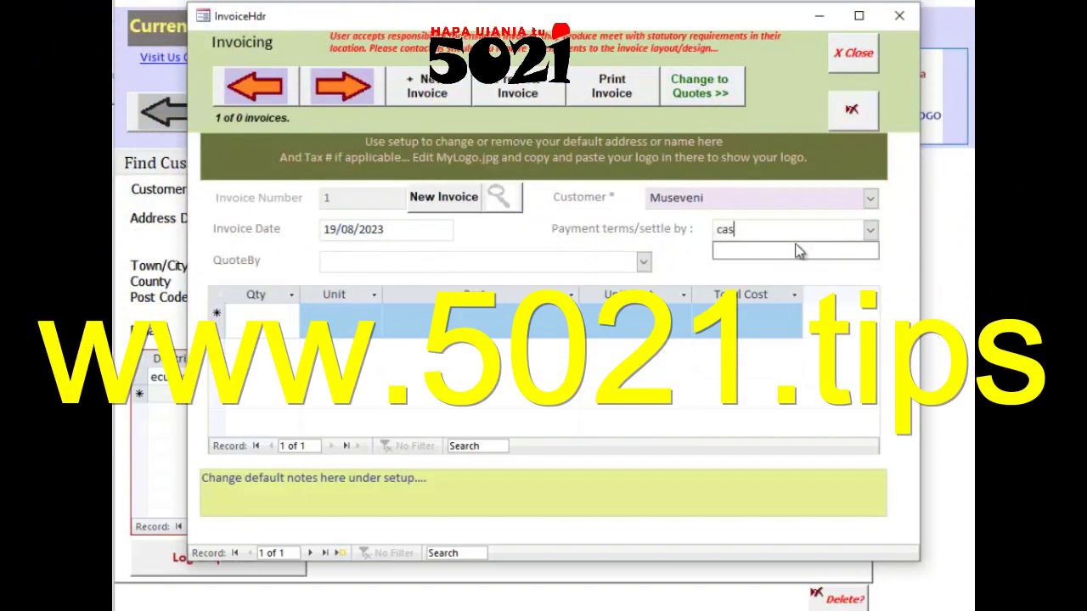
click(883, 320)
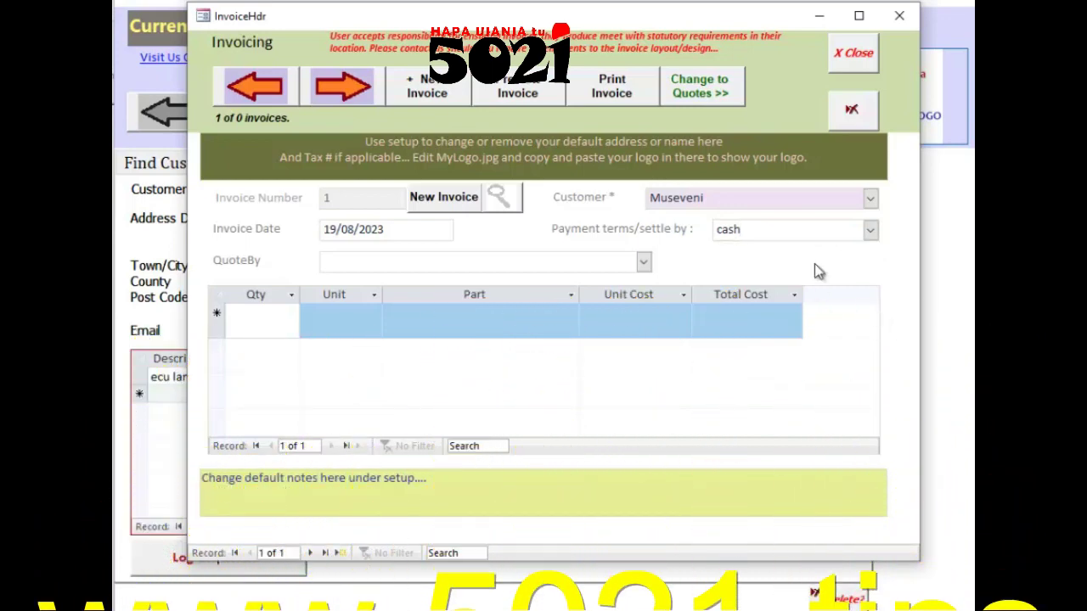
click(383, 264)
click(644, 262)
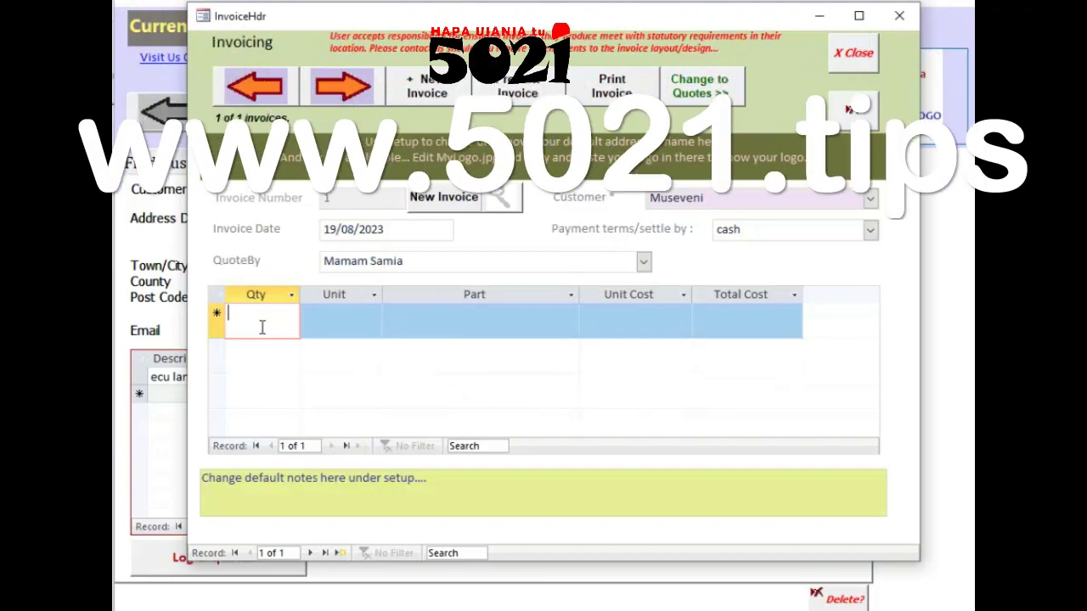
Step: Complete the qty-5 invoice line with unit 50 and part injector (76.00, total 380.00), then preview the invoice
click(359, 323)
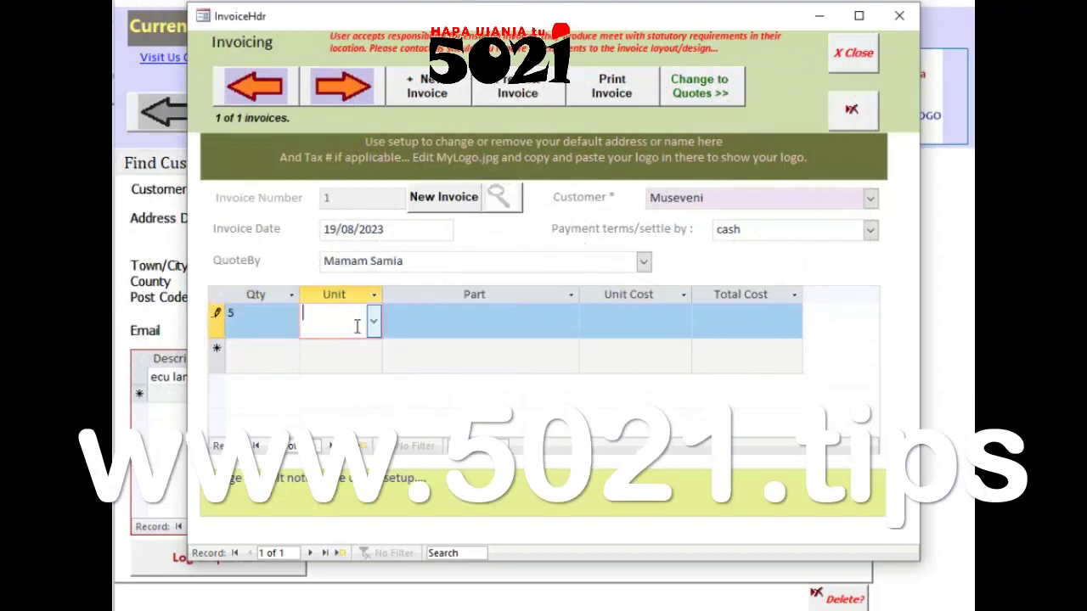
text(50)
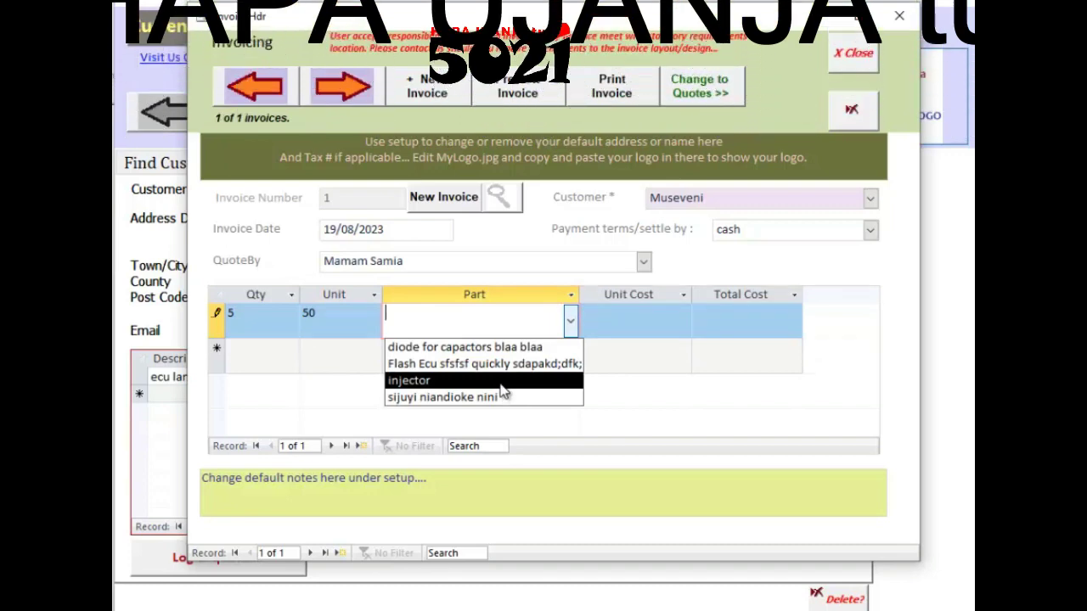
click(499, 382)
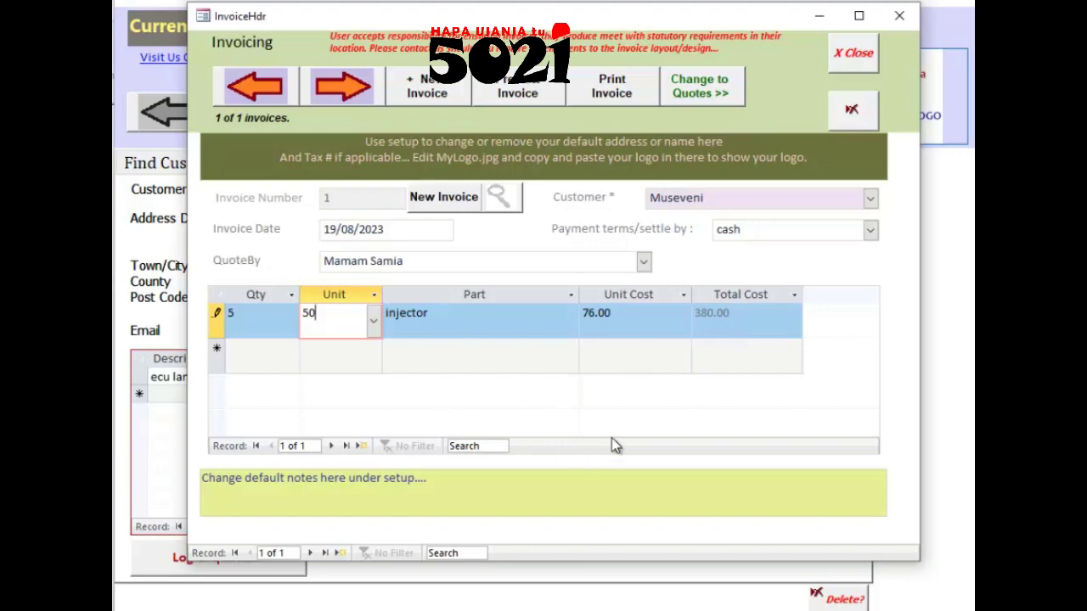
click(513, 94)
Step: Zoom into the invoice preview to inspect the address and injector line items
click(507, 128)
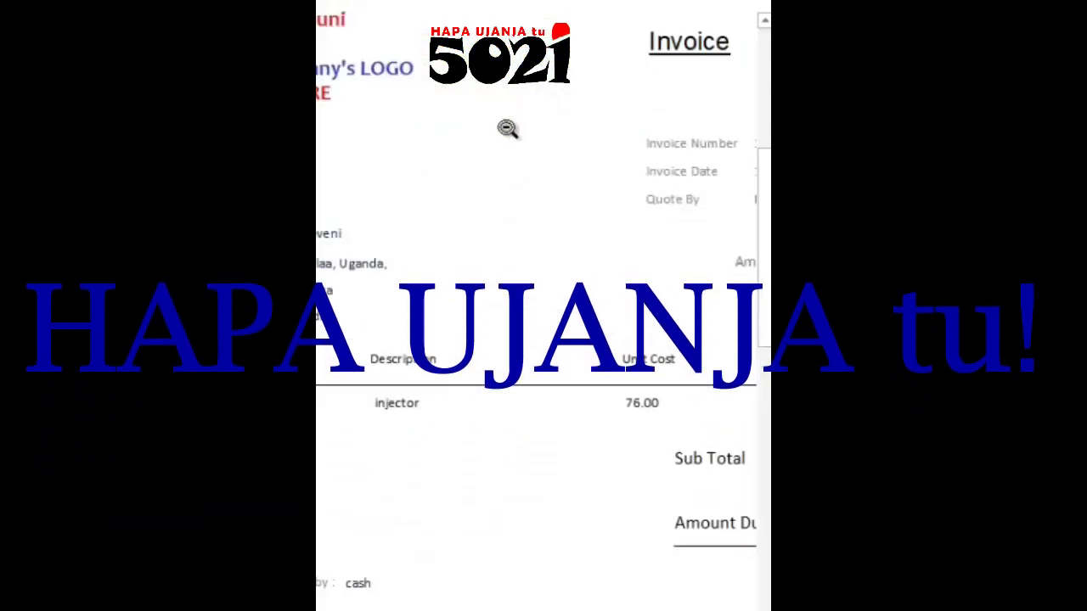
scroll(552, 243, down, 2)
scroll(607, 483, down, 3)
scroll(645, 234, down, 6)
click(538, 255)
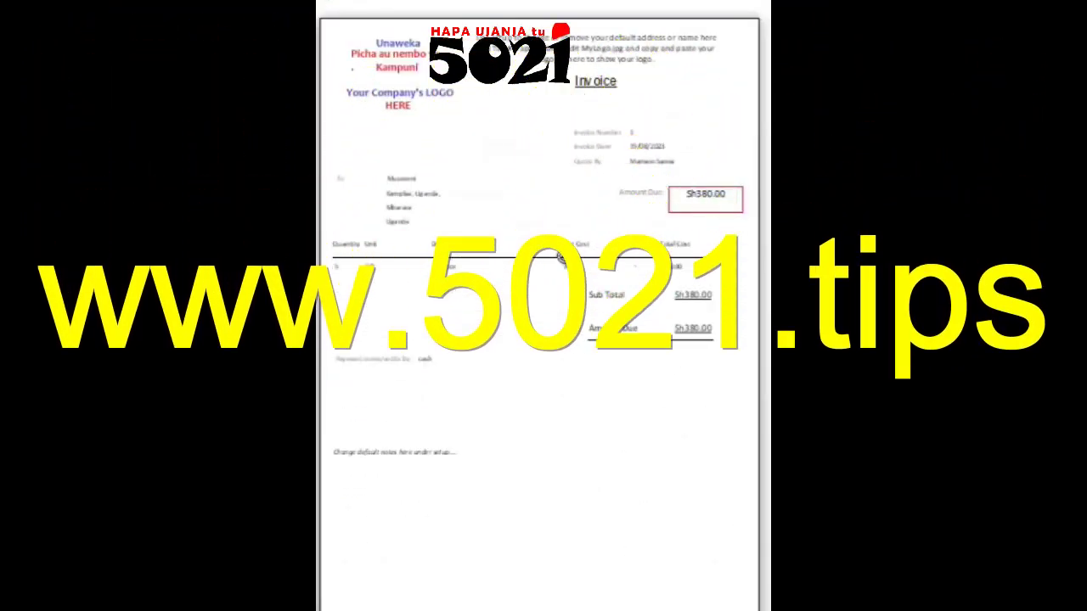
click(511, 184)
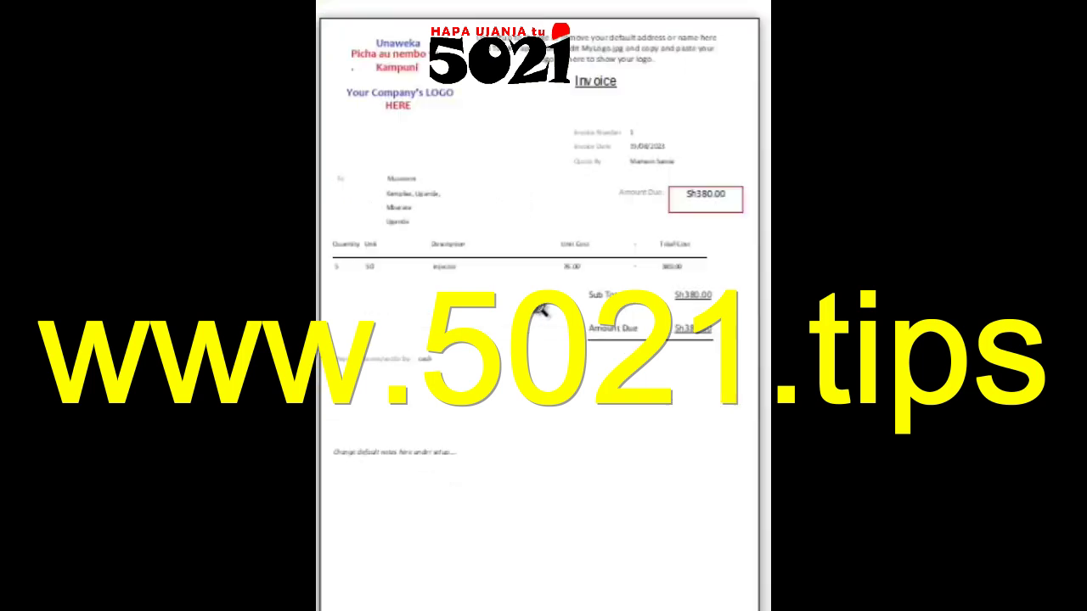
scroll(540, 311, down, 3)
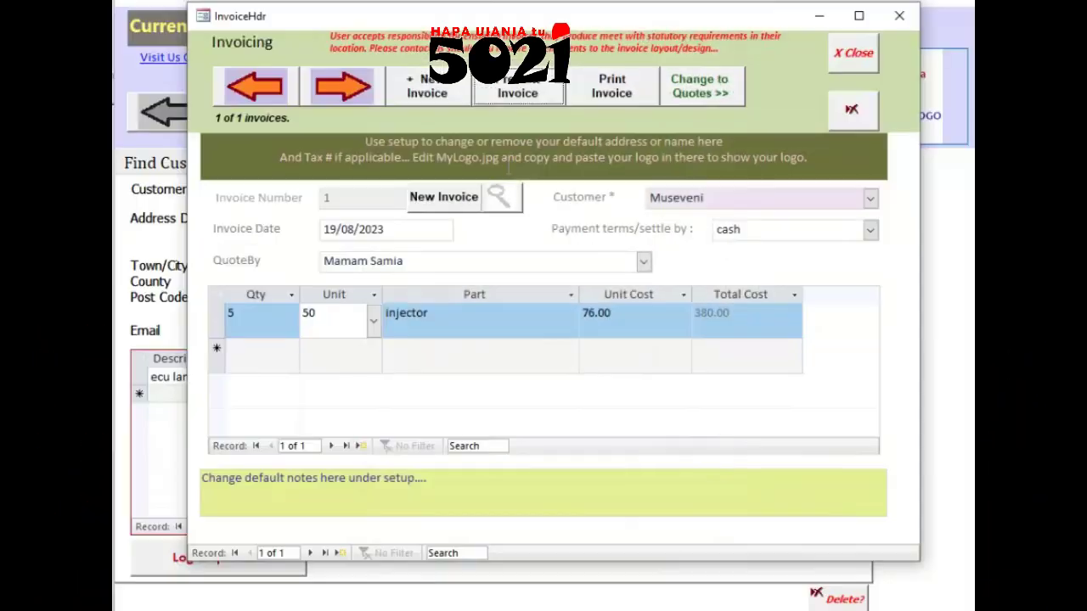
Step: Print the Sh380.00 invoice to Microsoft Print to PDF and review the result
click(610, 88)
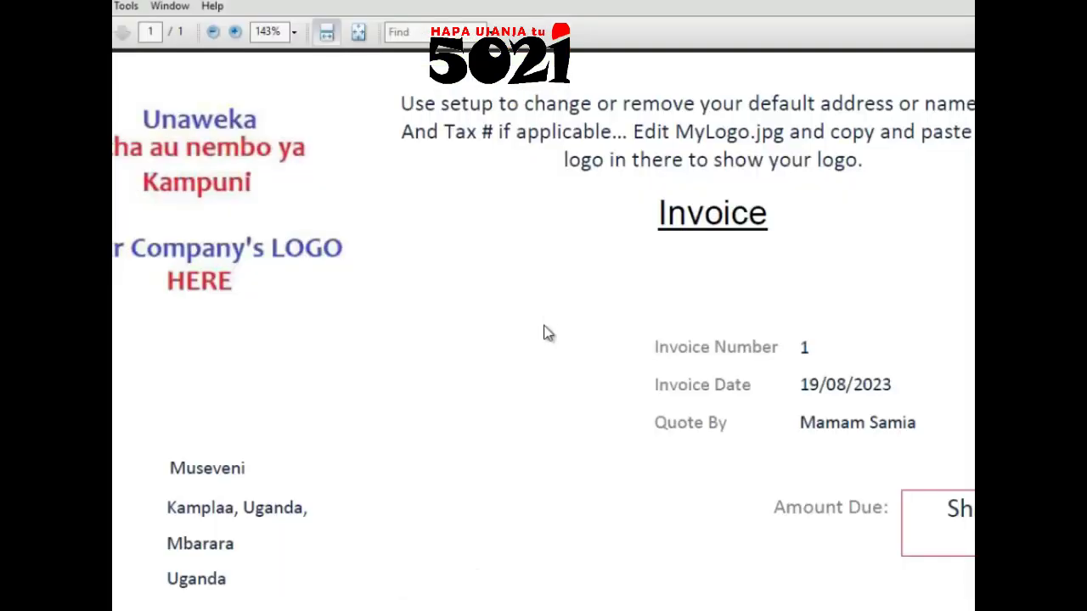
scroll(547, 324, down, 1)
scroll(547, 324, down, 10)
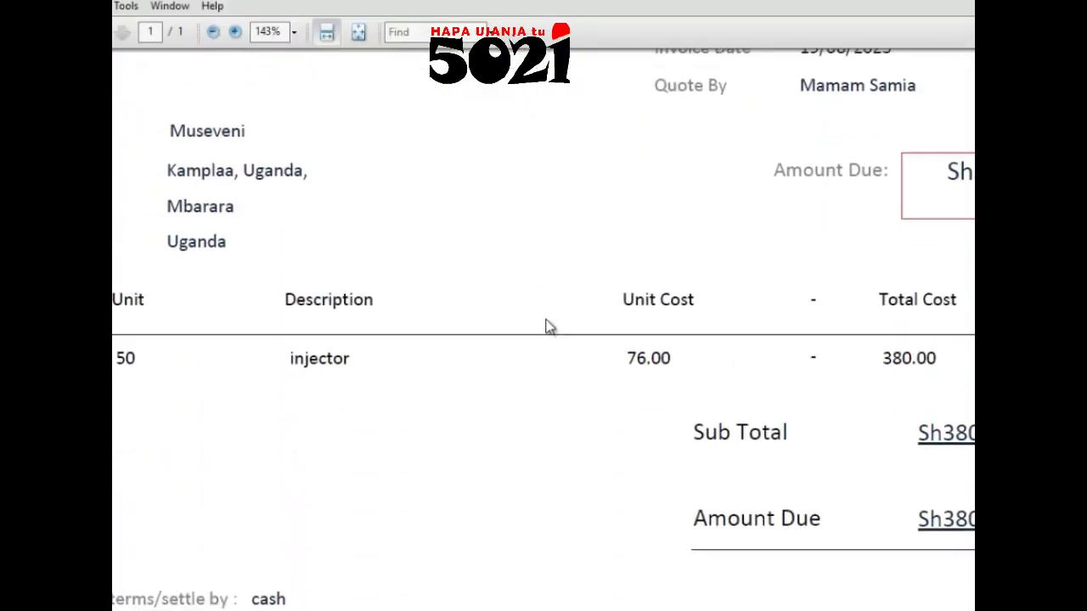
scroll(549, 327, down, 4)
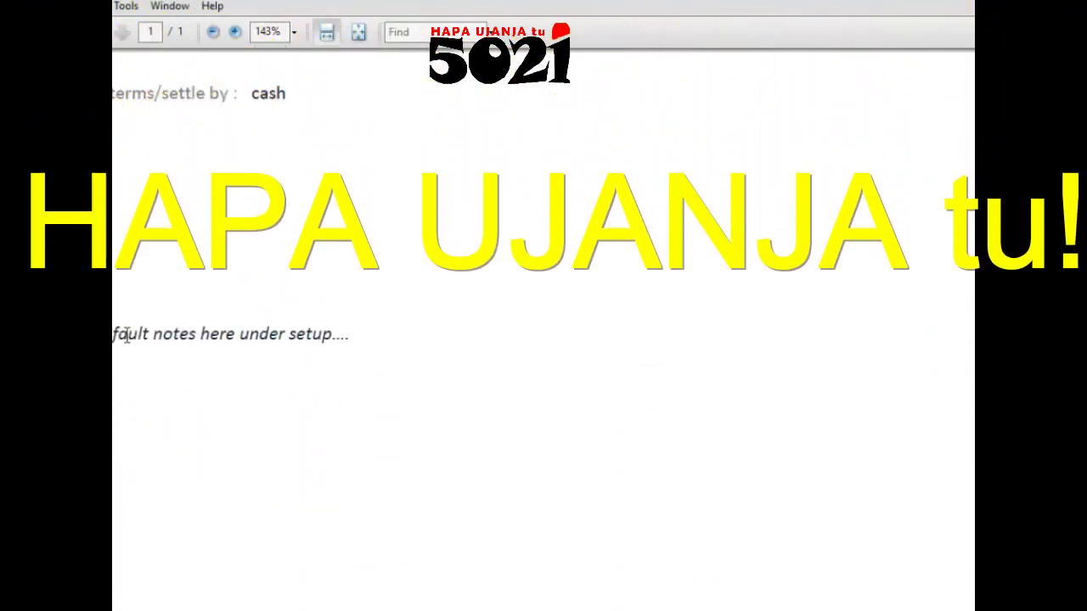
scroll(529, 381, up, 8)
scroll(589, 237, up, 5)
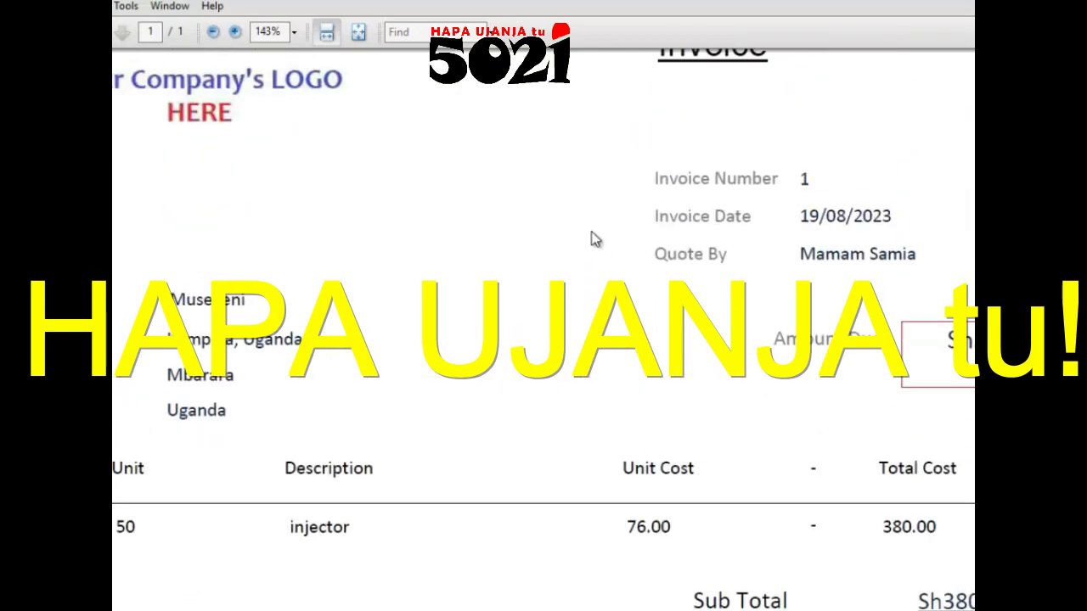
scroll(596, 247, down, 6)
scroll(621, 218, up, 6)
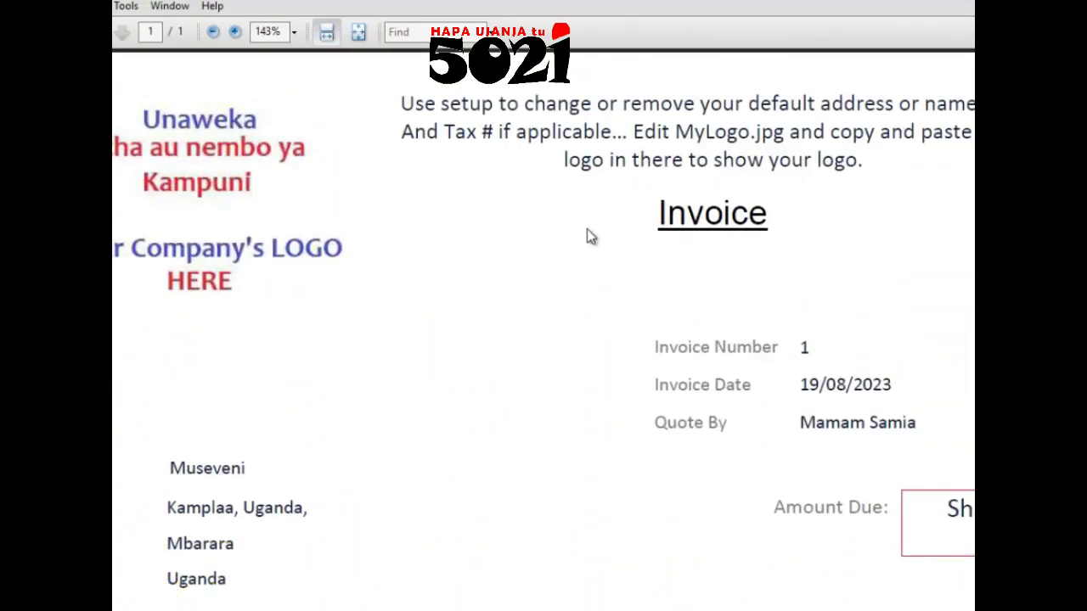
scroll(594, 231, down, 6)
scroll(603, 222, up, 6)
scroll(630, 129, down, 6)
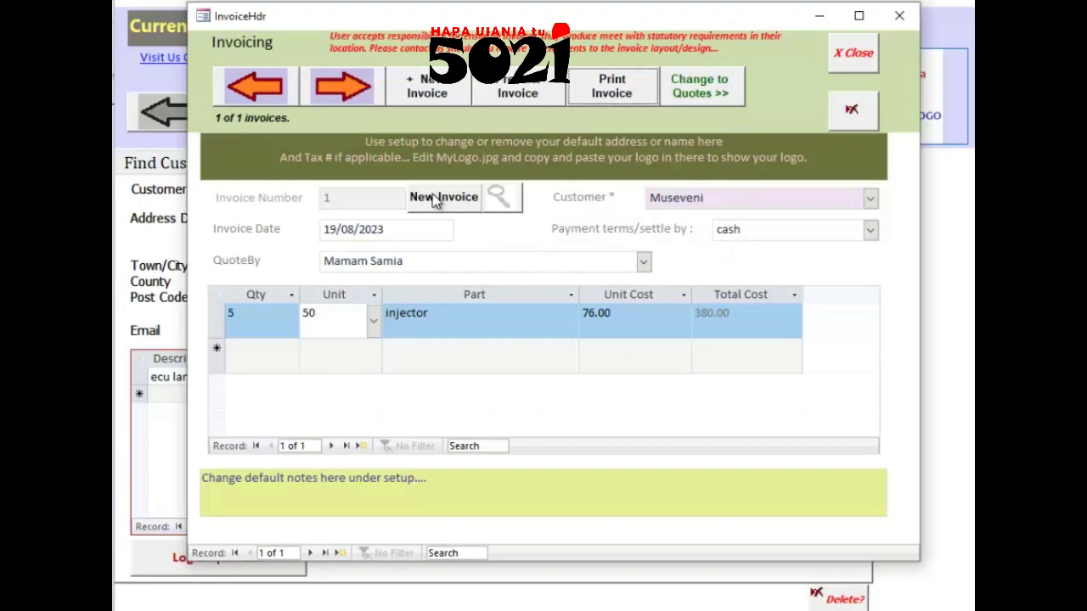
Step: Switch from invoices to quotations and dismiss the warning about the empty quote
click(701, 100)
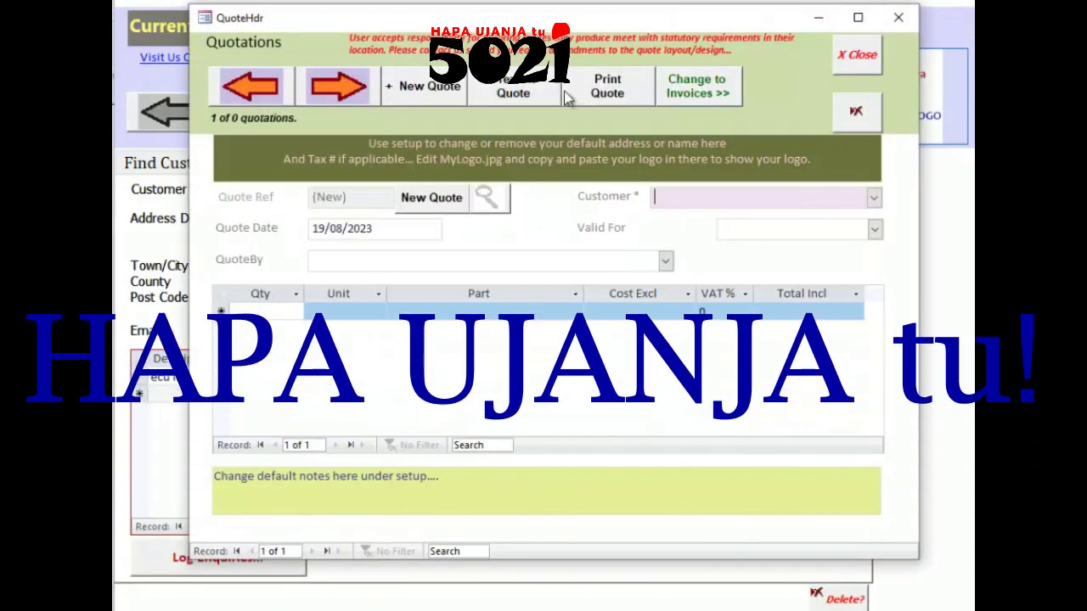
click(604, 92)
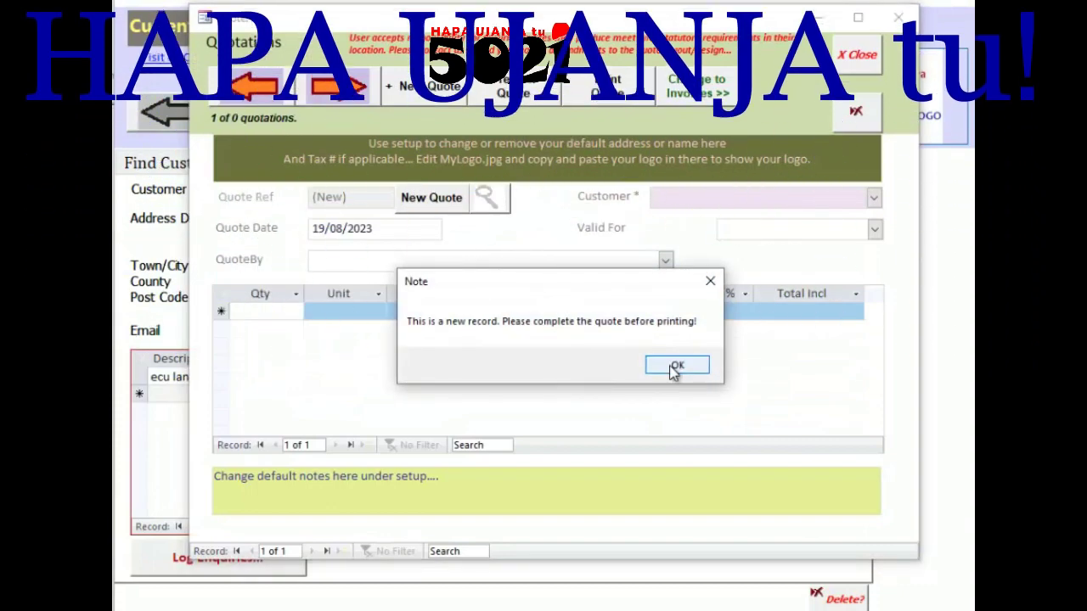
click(675, 367)
Step: Start quotation 1 with a chosen customer and a quoted-by name, then close the Quotations window
click(427, 204)
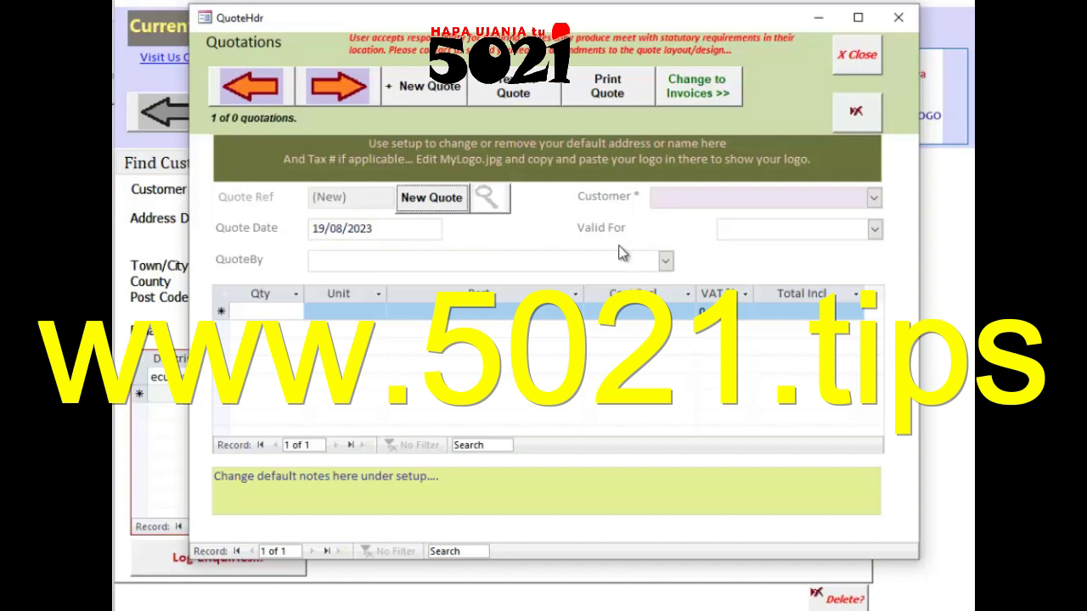
click(874, 199)
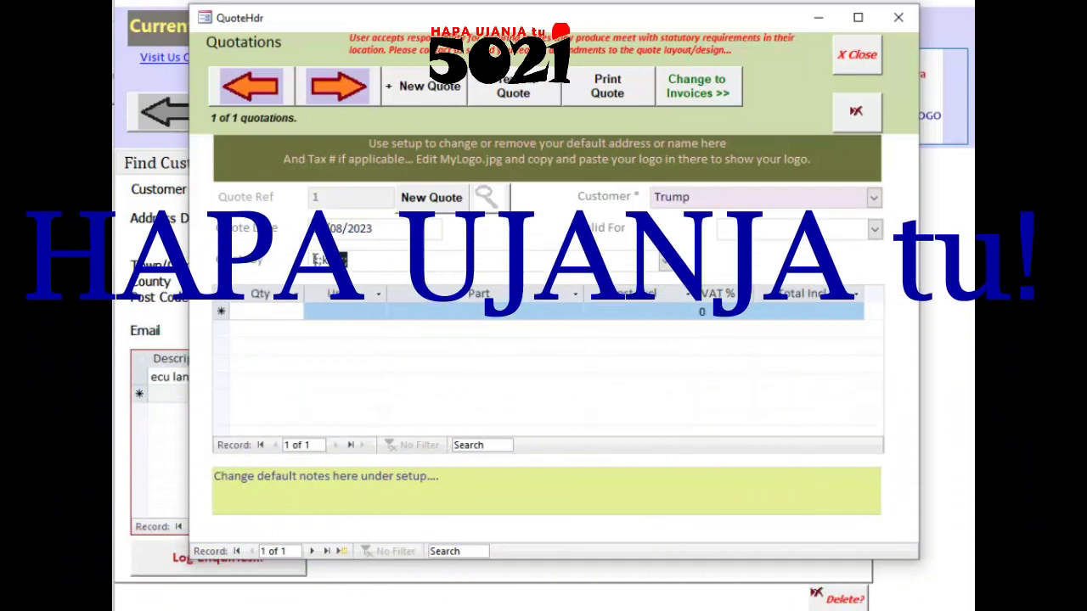
click(246, 261)
text(ikkkh)
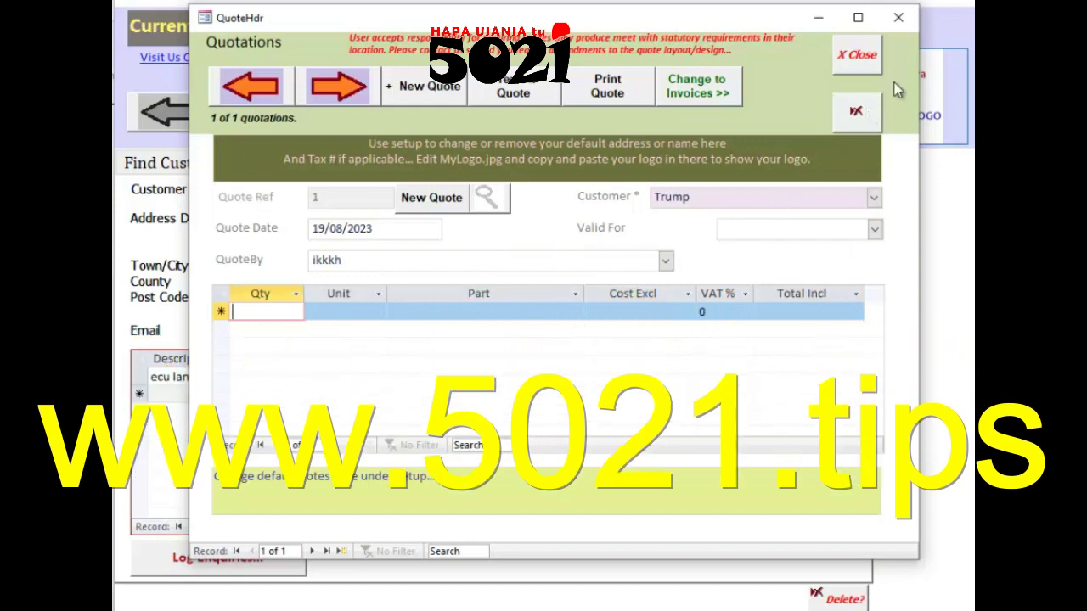
click(853, 56)
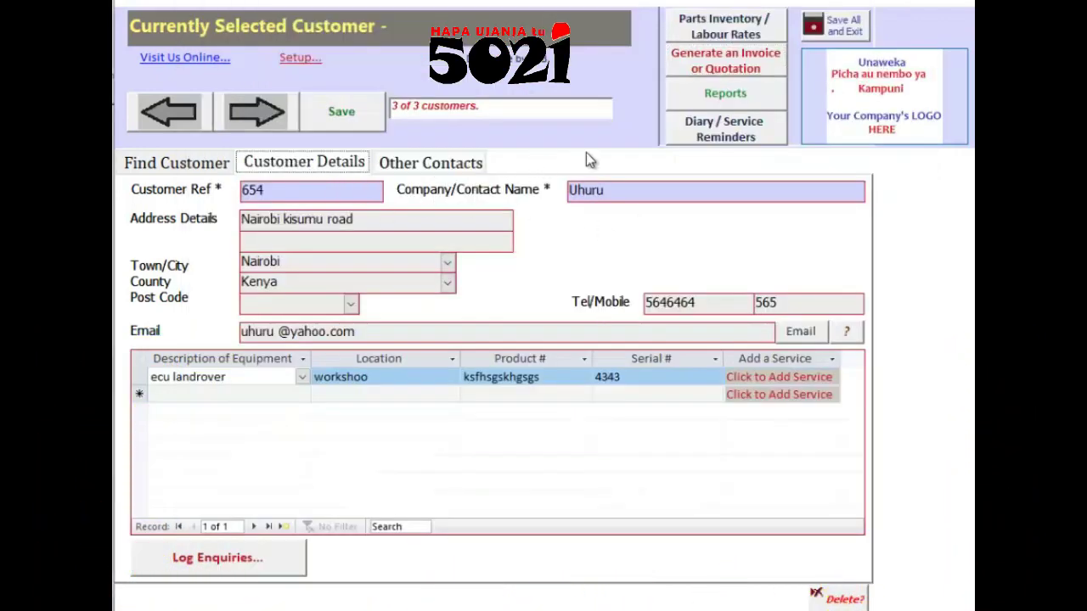
Step: Preview the Customer List report from Report Selection, then close it
click(726, 96)
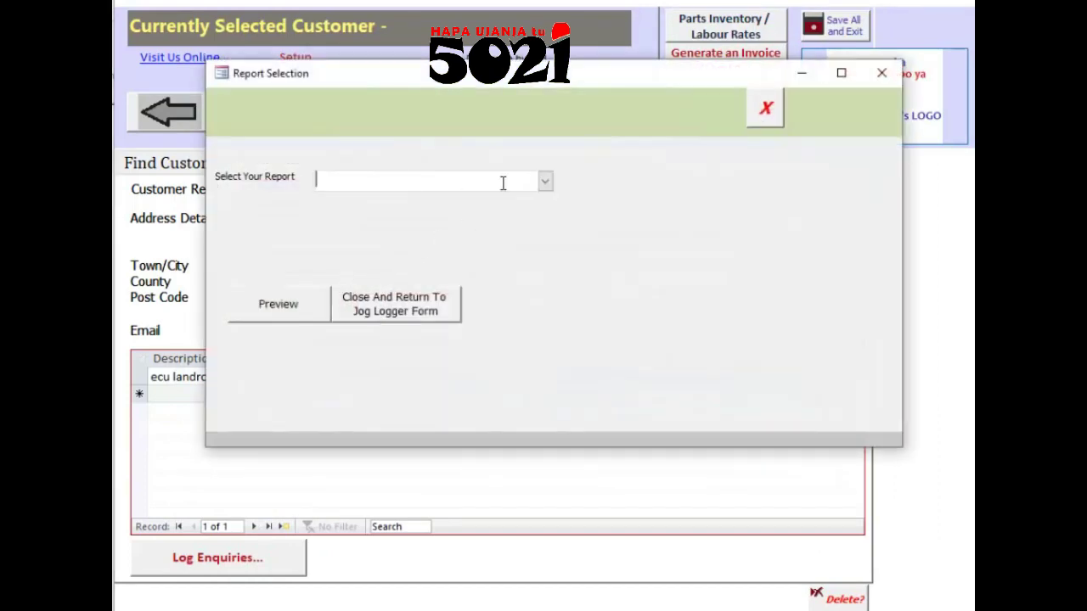
click(550, 181)
click(472, 202)
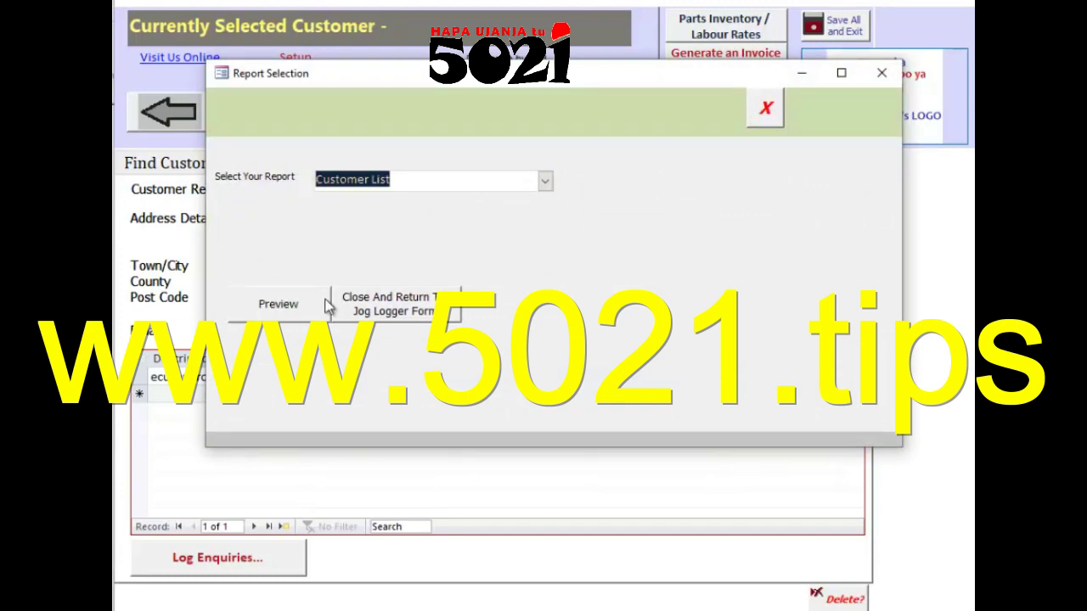
click(282, 304)
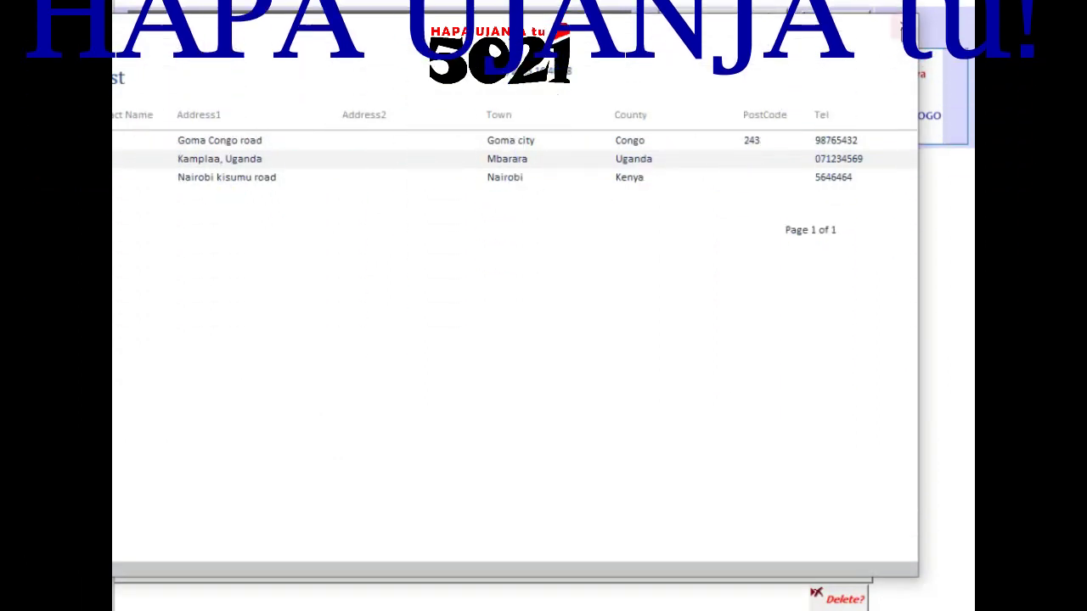
click(912, 30)
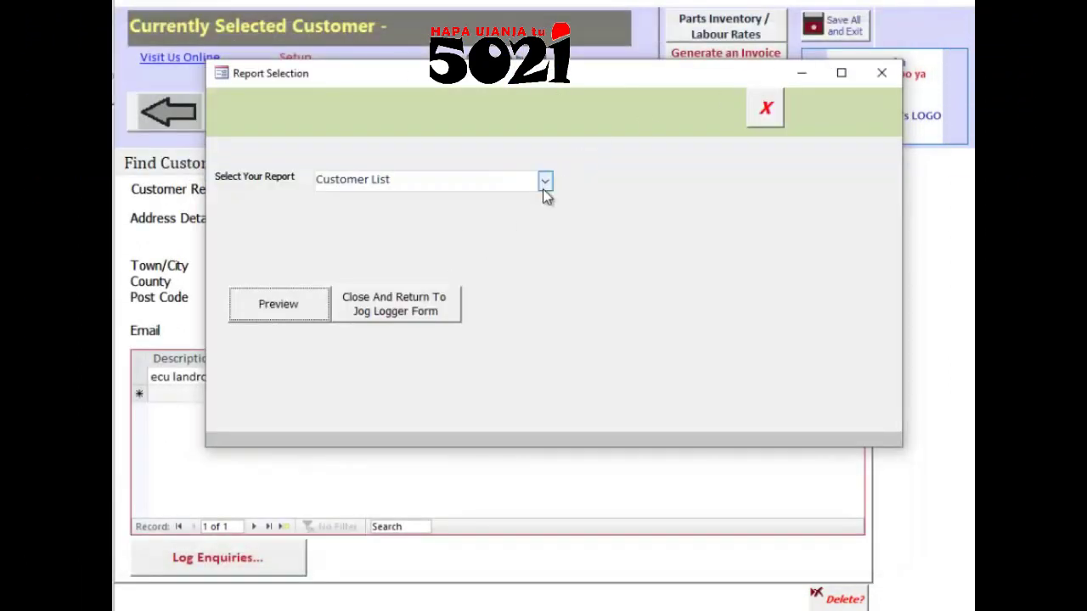
Step: Preview the Equipment report listing three items, then close it
click(545, 183)
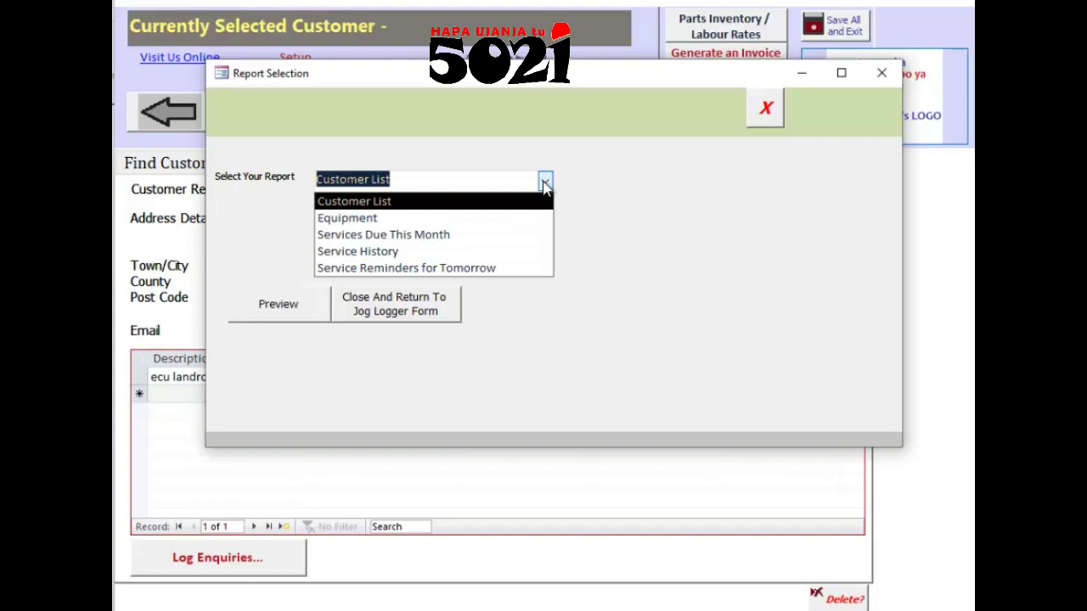
click(453, 219)
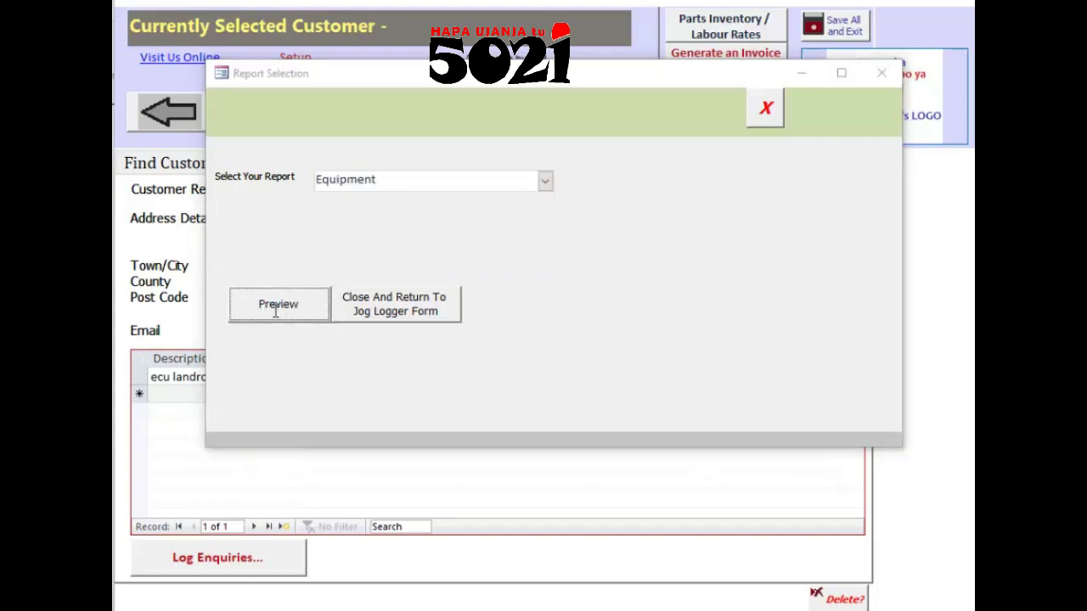
click(275, 311)
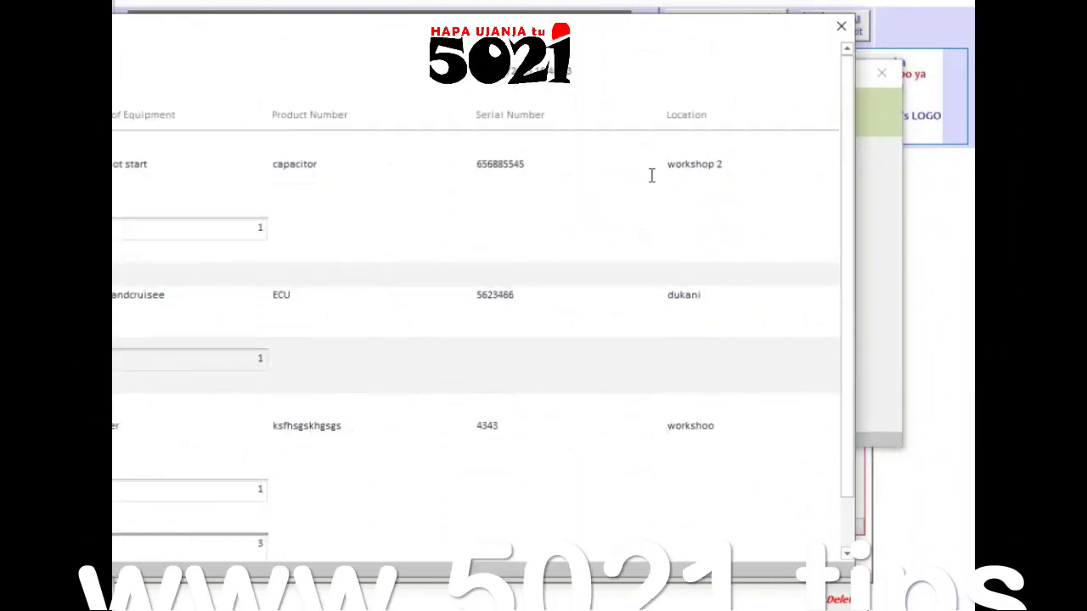
click(847, 32)
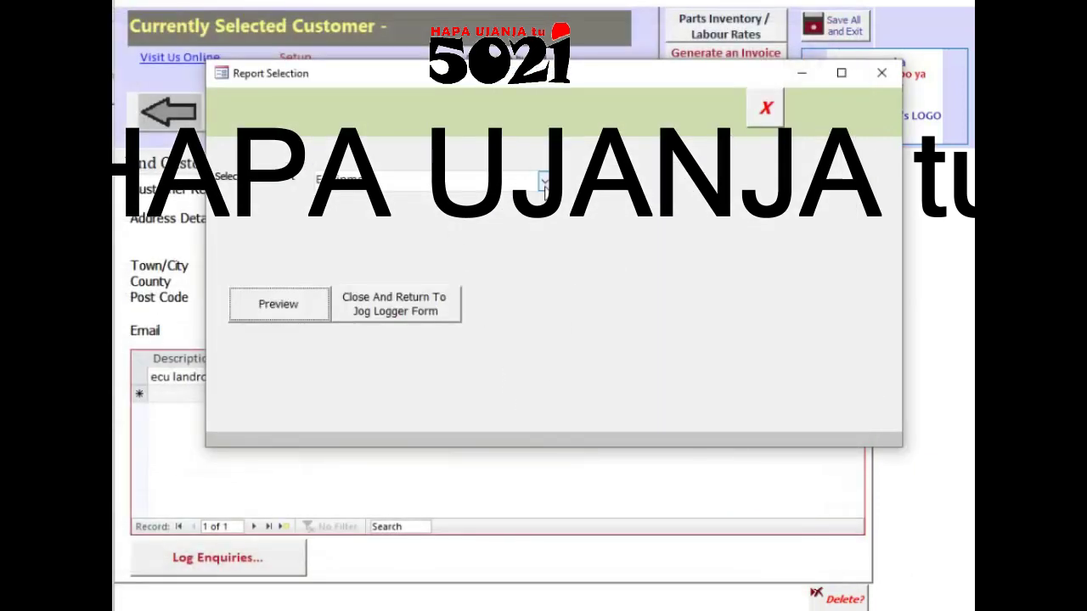
Step: Preview the Service History report, then close it
click(543, 181)
click(466, 253)
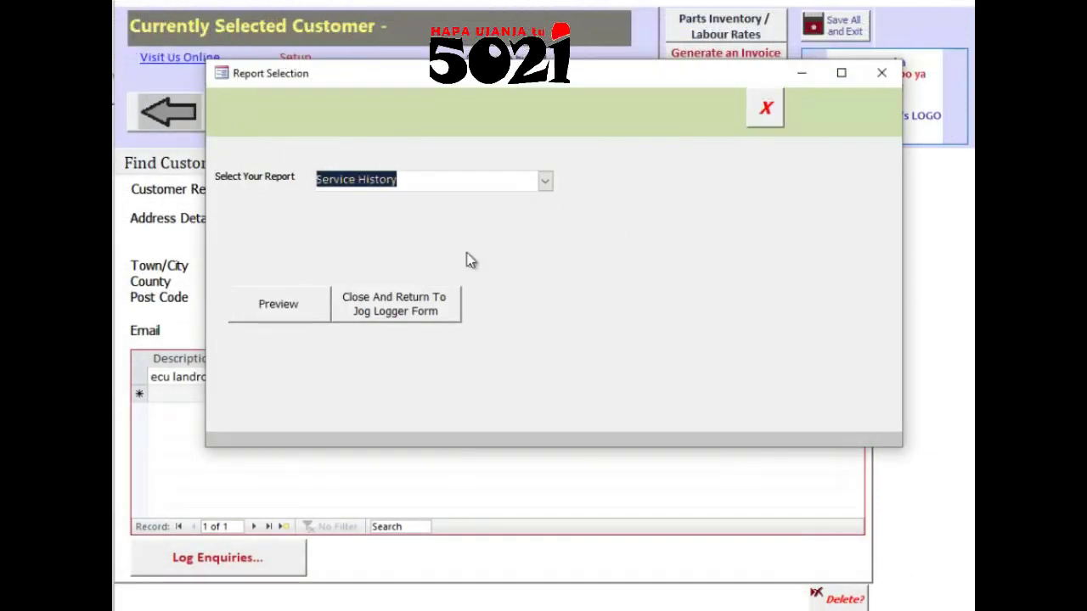
click(275, 305)
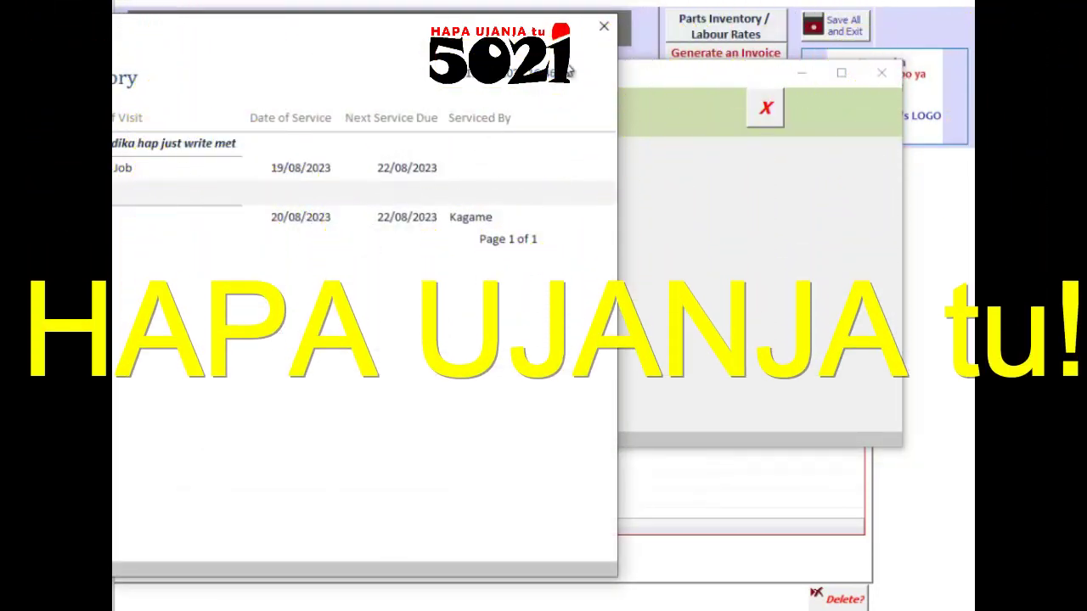
click(599, 26)
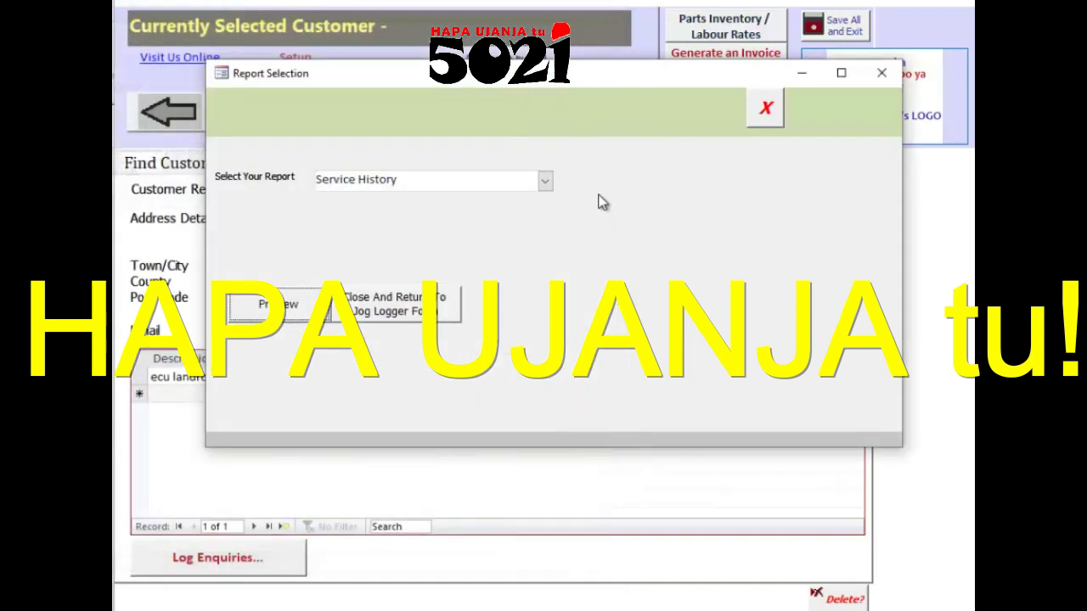
Step: Preview the empty Service Reminders for Tomorrow report, then close it
click(545, 181)
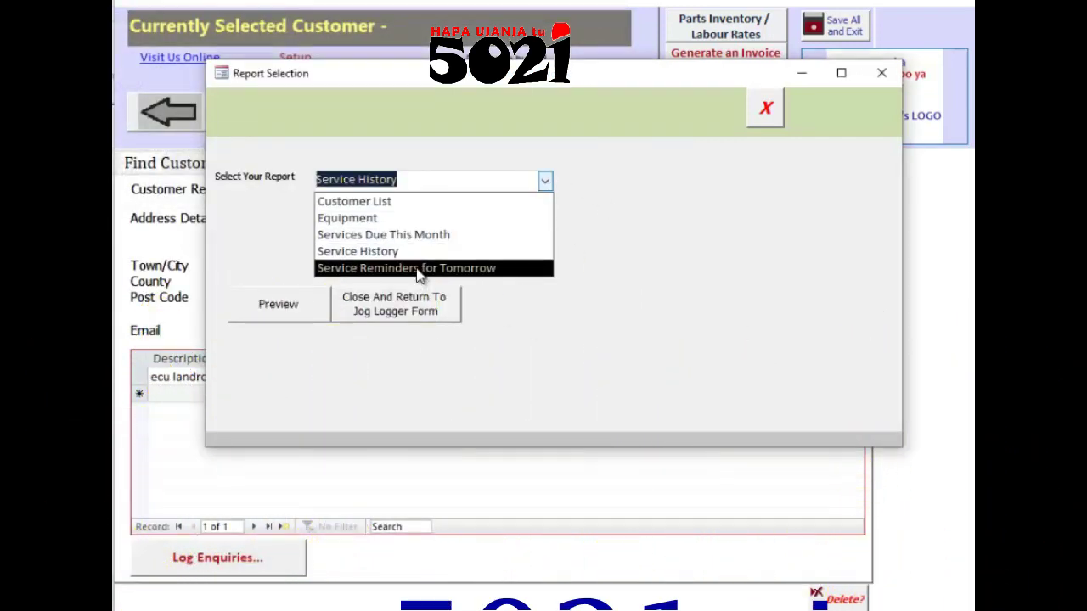
click(418, 268)
click(286, 304)
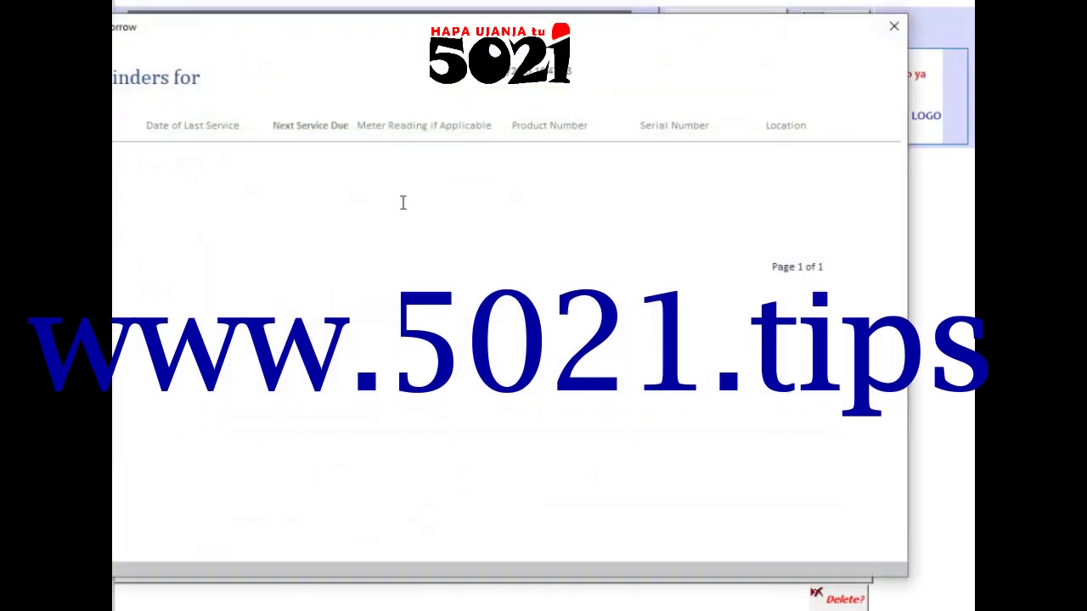
click(891, 38)
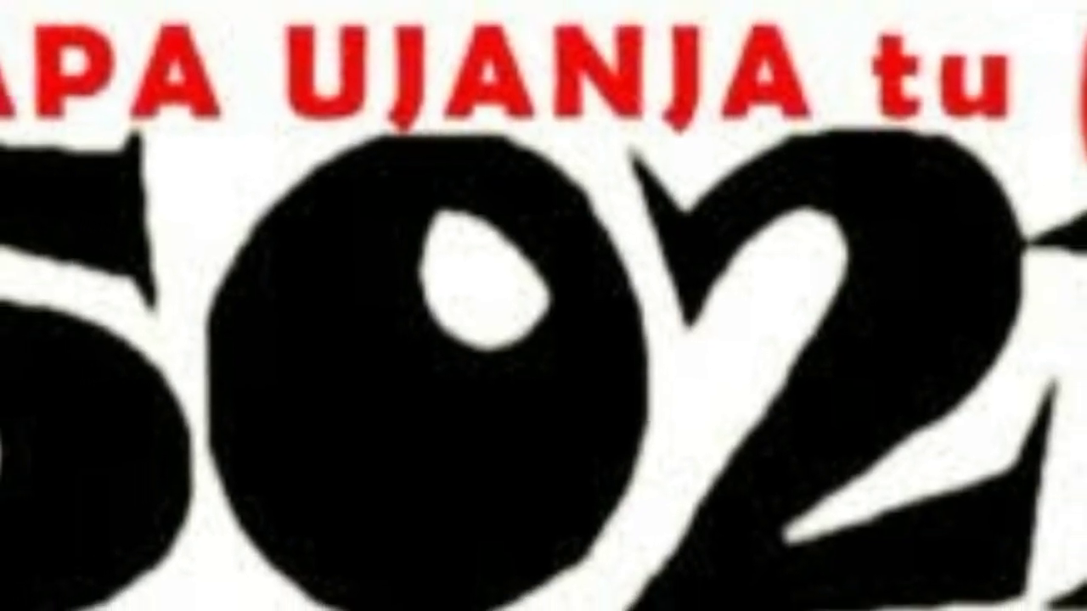